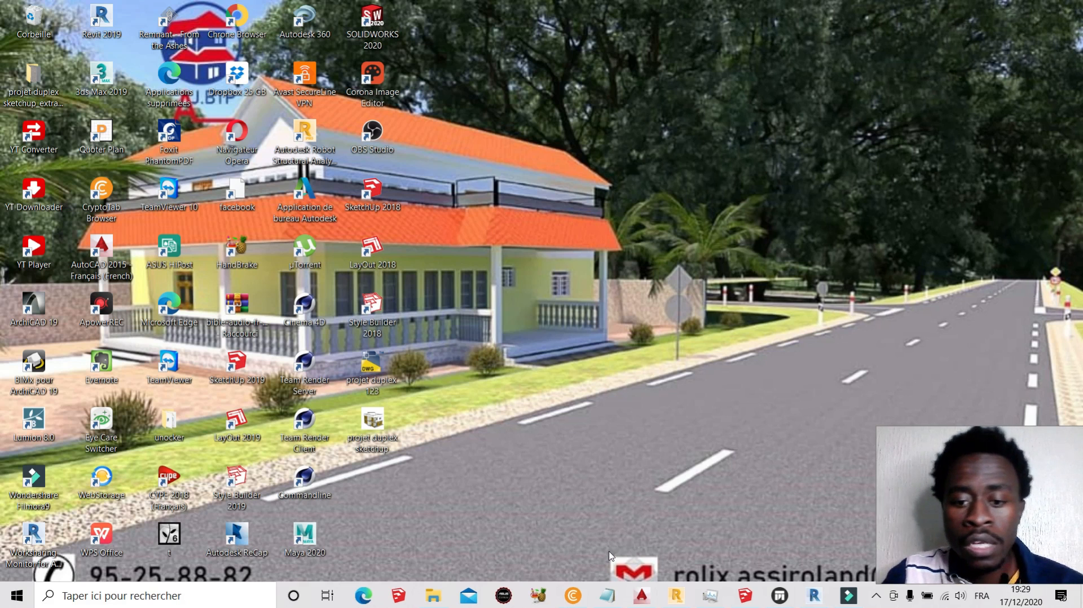
- Switch to AutoCAD and check the insertion unit options in the write-block (WBLOC) settings, leaving without creating a block file
{"action": "left_click", "coordinate": [642, 601]}
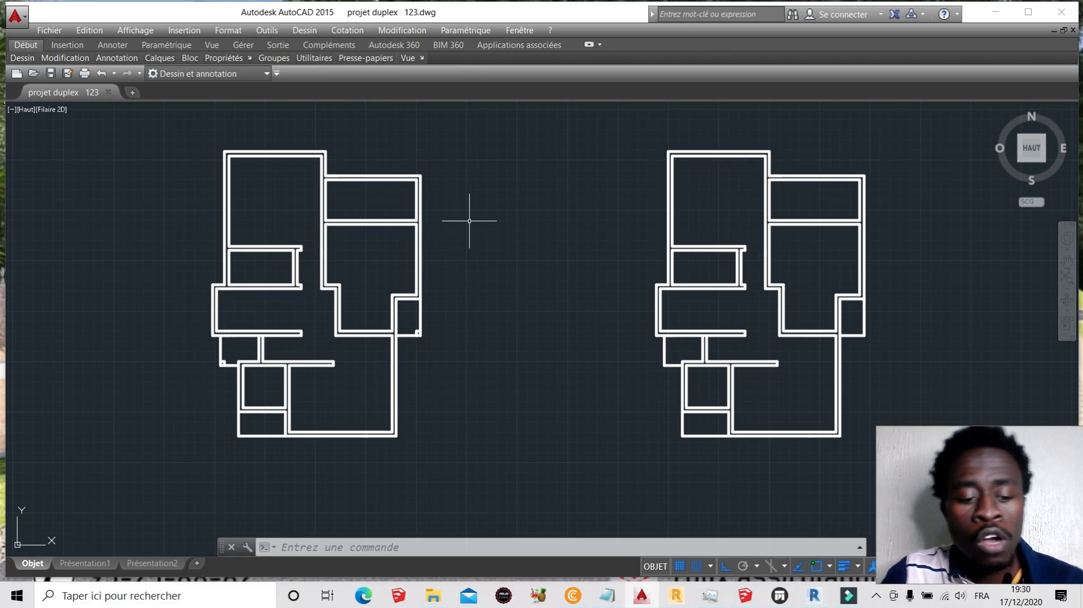
{"action": "type", "text": "W"}
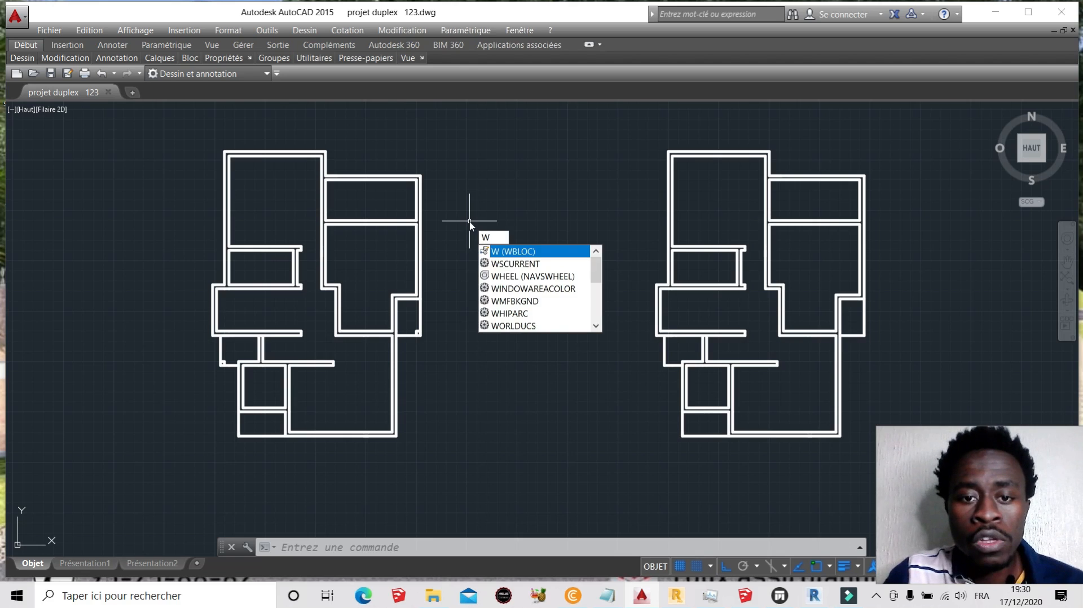
{"action": "key", "text": "Return"}
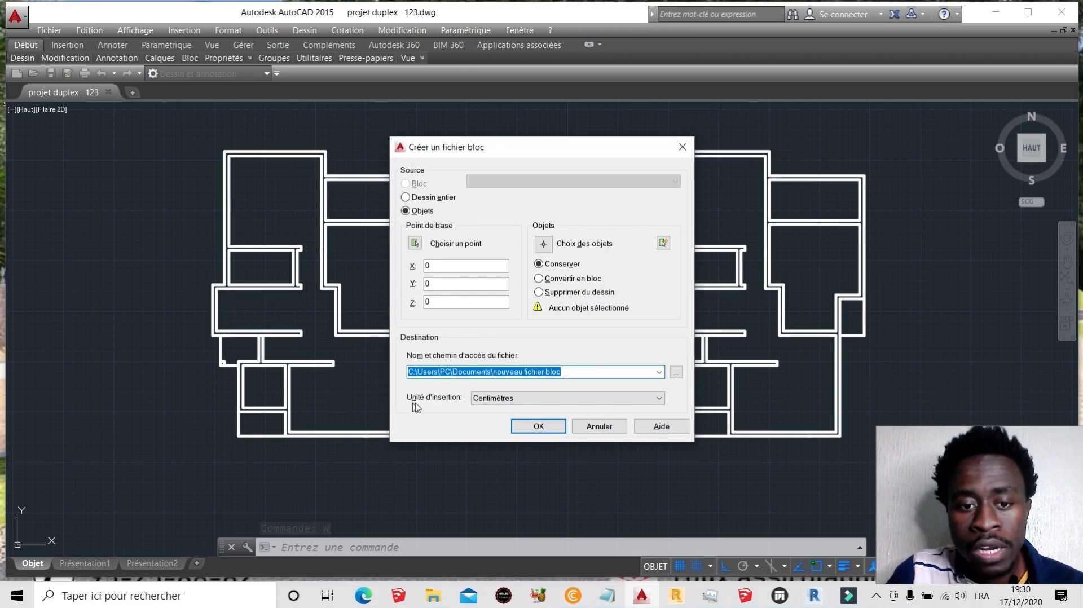
{"action": "left_click", "coordinate": [498, 402]}
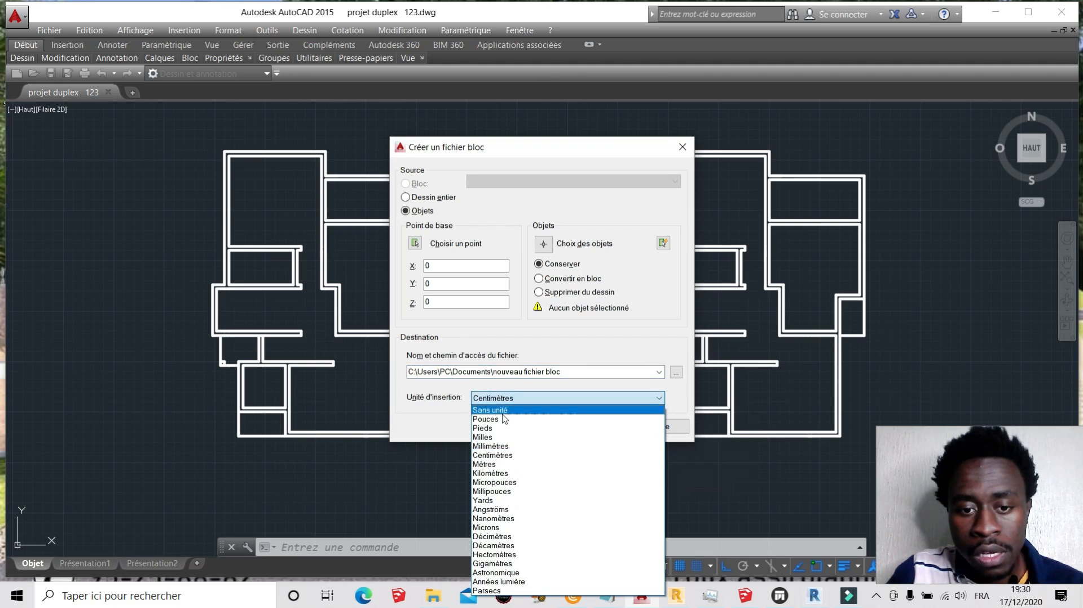
{"action": "left_click", "coordinate": [595, 322]}
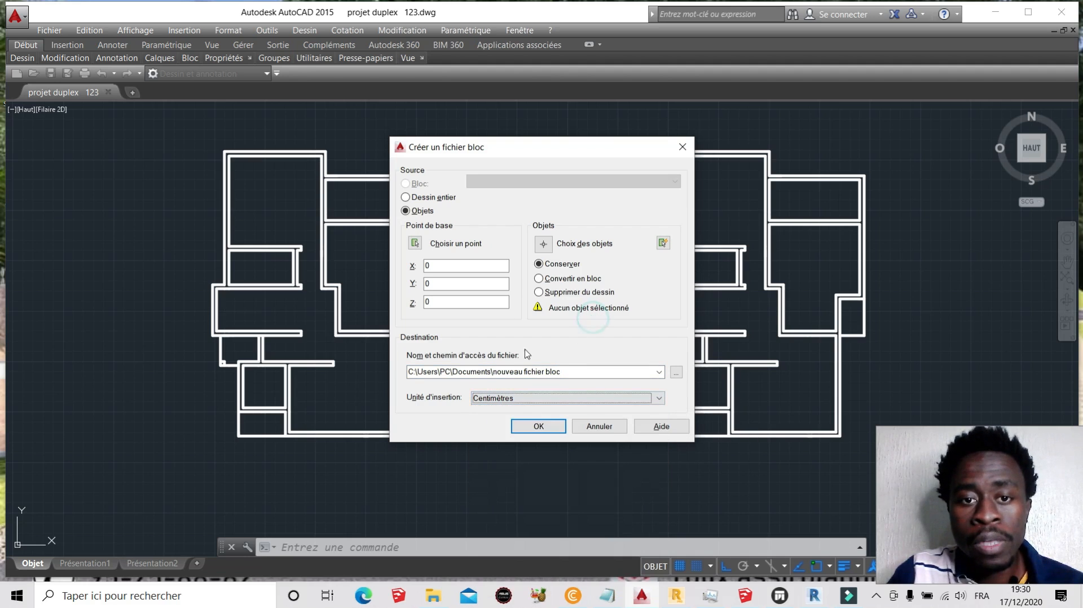
{"action": "left_click", "coordinate": [683, 148]}
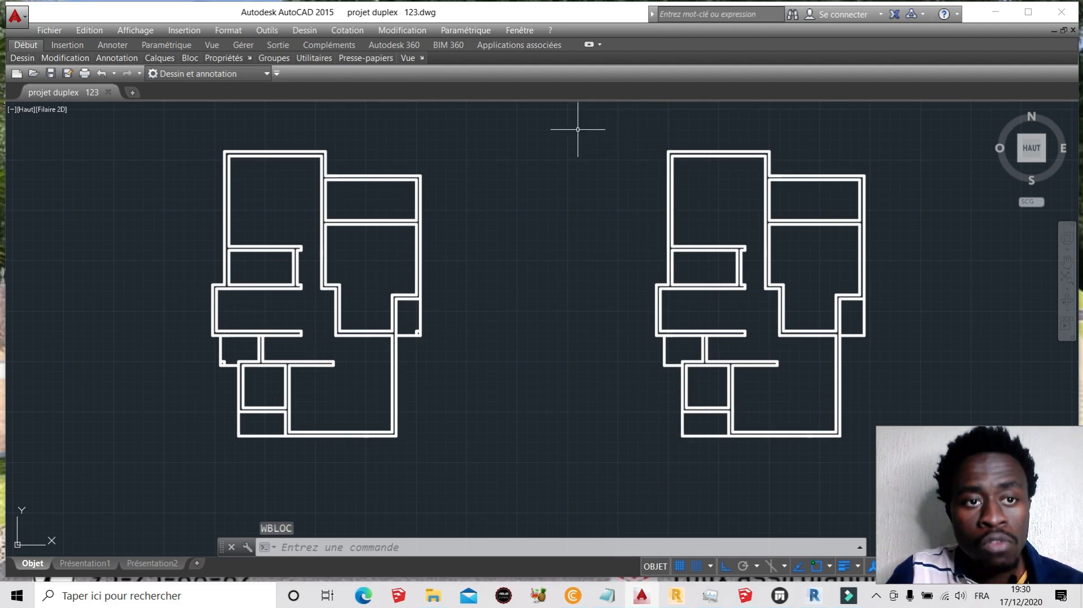
- Check the insertion scale unit in the drawing units settings, then close them without choosing another unit
{"action": "left_click", "coordinate": [228, 32]}
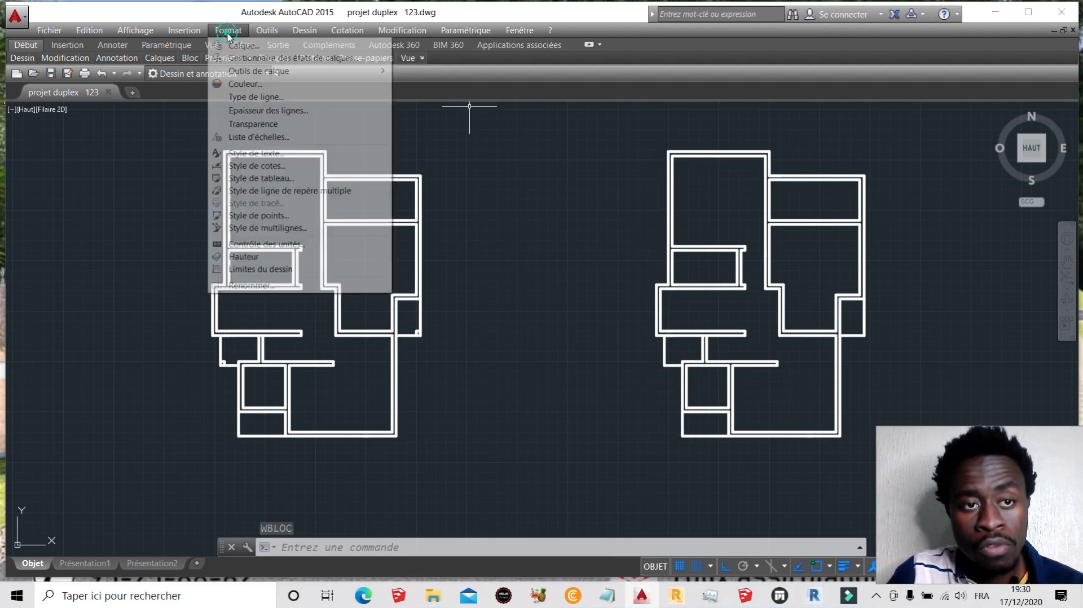
{"action": "left_click", "coordinate": [284, 249]}
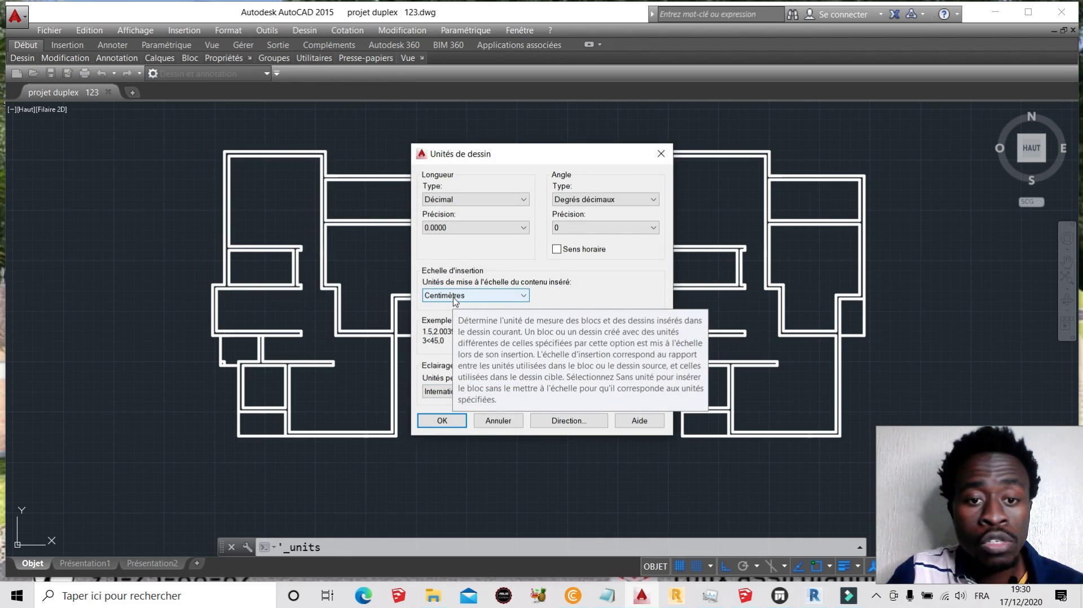
{"action": "left_click", "coordinate": [456, 297]}
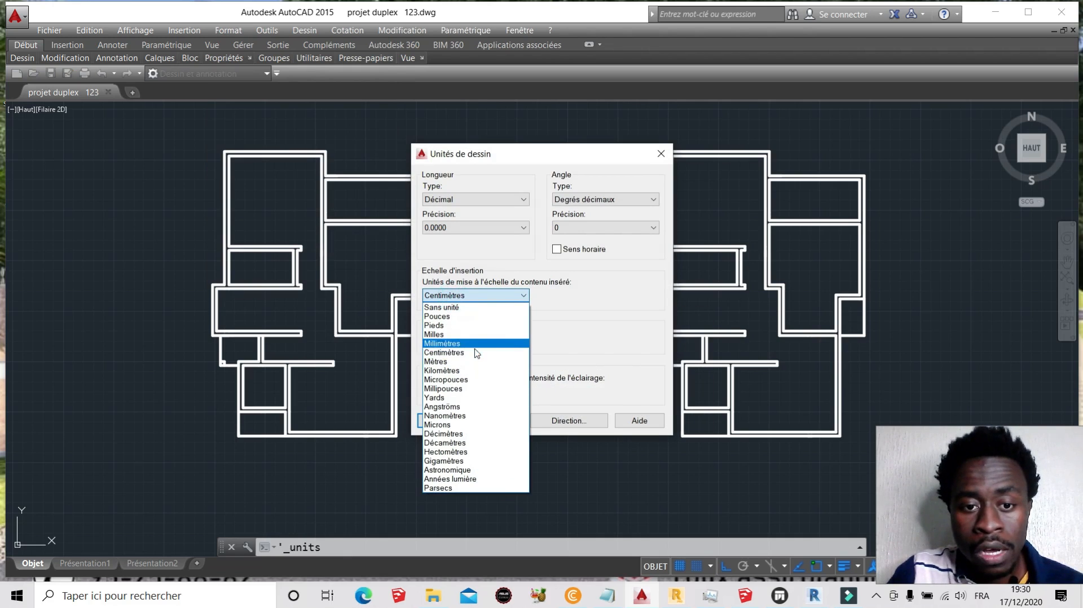
{"action": "left_click", "coordinate": [561, 331]}
{"action": "left_click", "coordinate": [662, 155]}
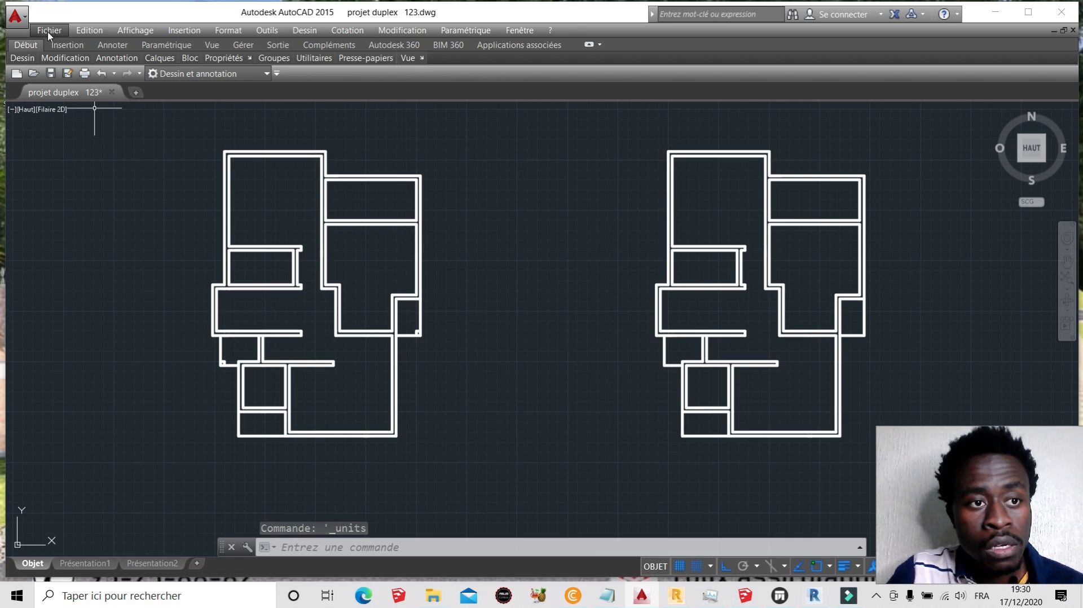
- Review the file formats offered for saving a copy of the drawing and leave without saving
{"action": "left_click", "coordinate": [25, 22]}
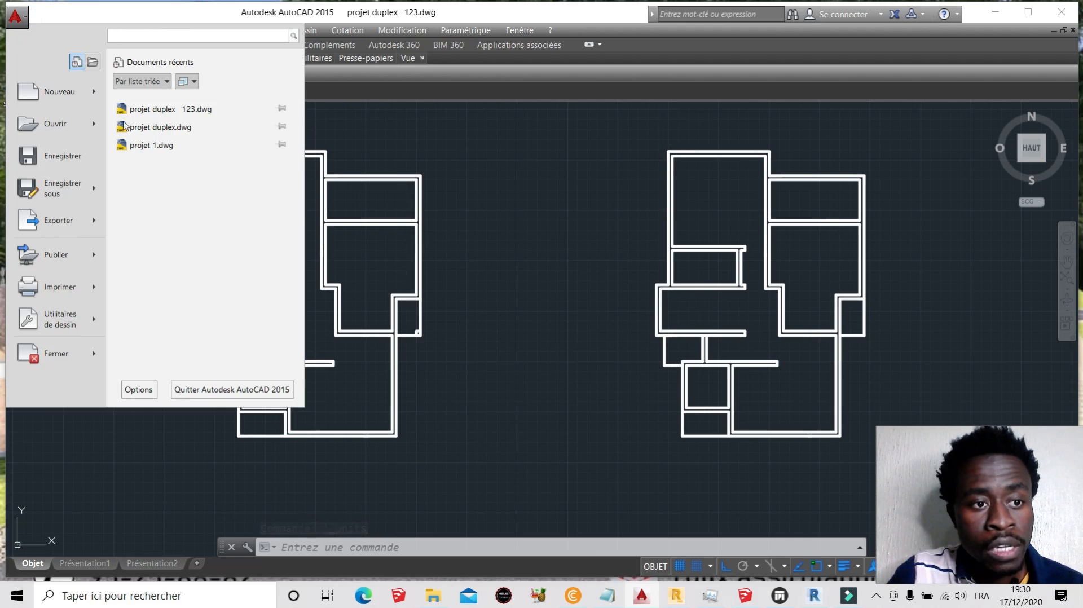
{"action": "left_click", "coordinate": [86, 186]}
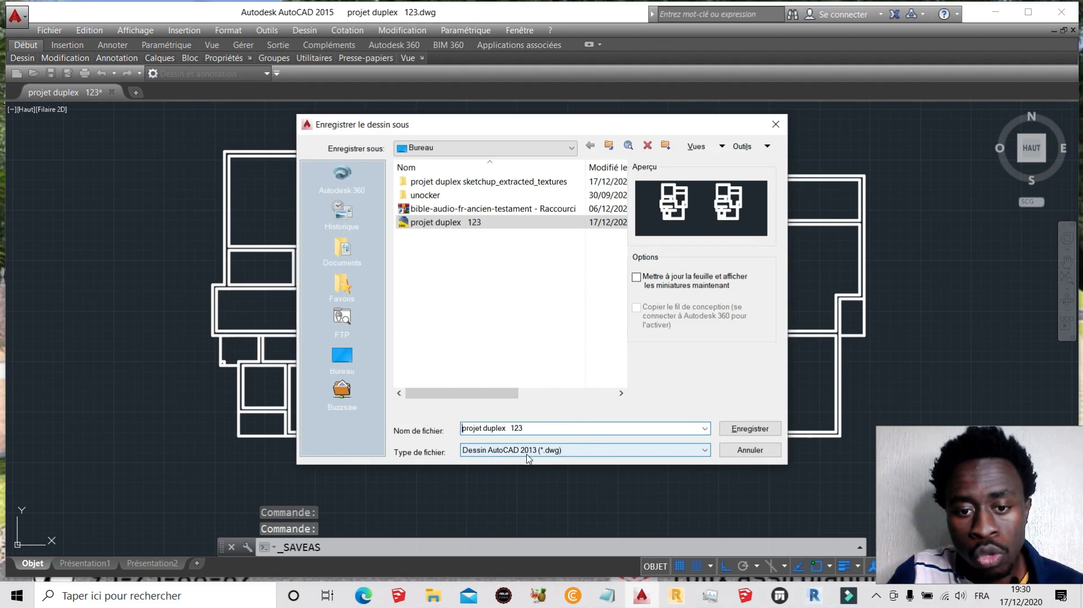
{"action": "left_click", "coordinate": [561, 453]}
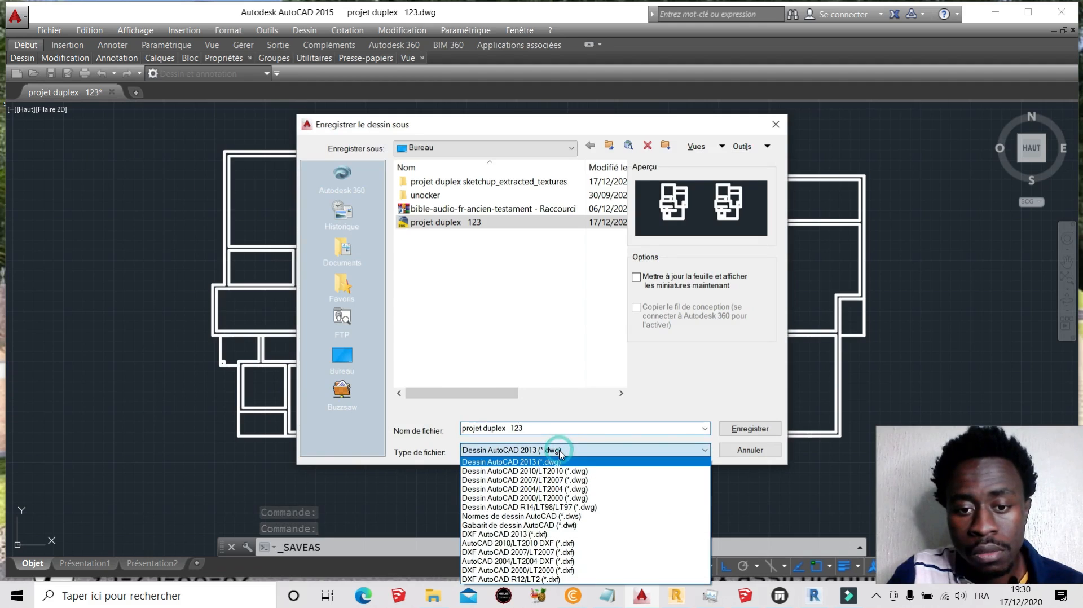
{"action": "left_click", "coordinate": [562, 451]}
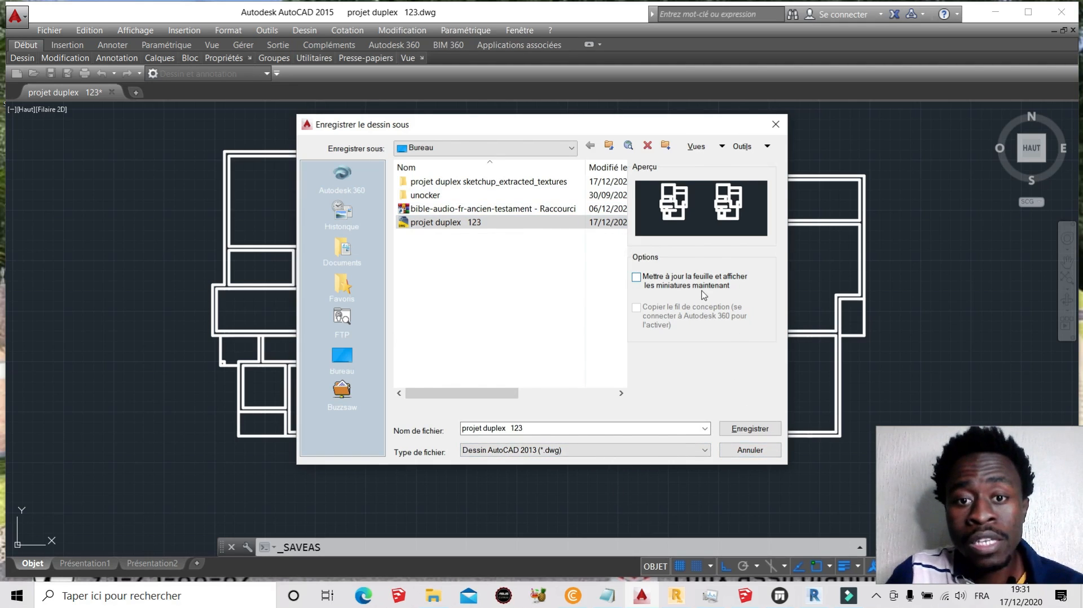
{"action": "left_click", "coordinate": [776, 125]}
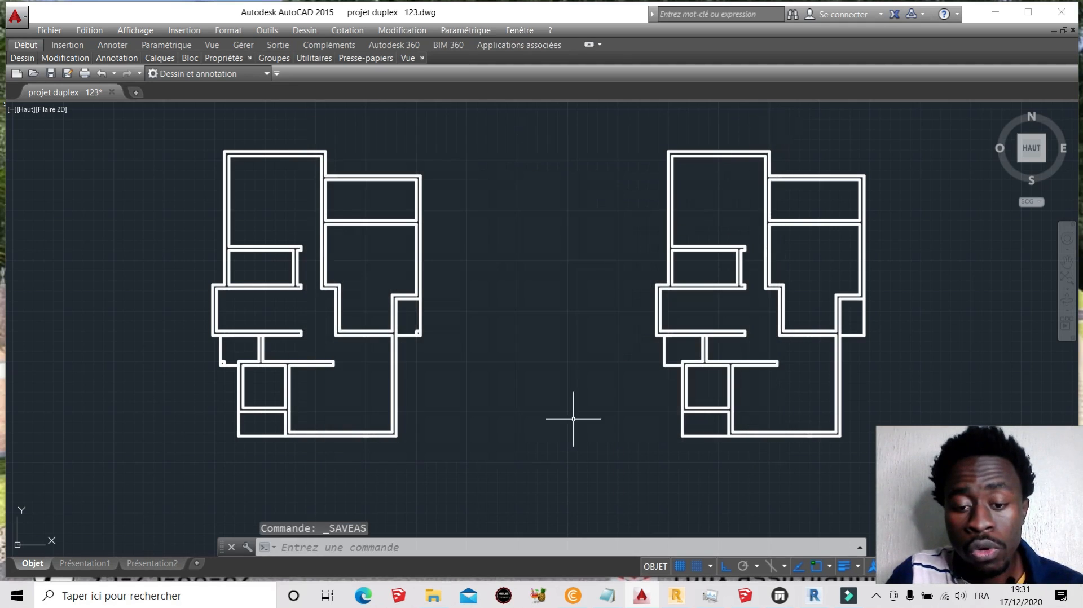
- Switch to Robot Structural Analysis and import the drawing "projet duplex 123" from the desktop as a DWG background
{"action": "left_click", "coordinate": [676, 596]}
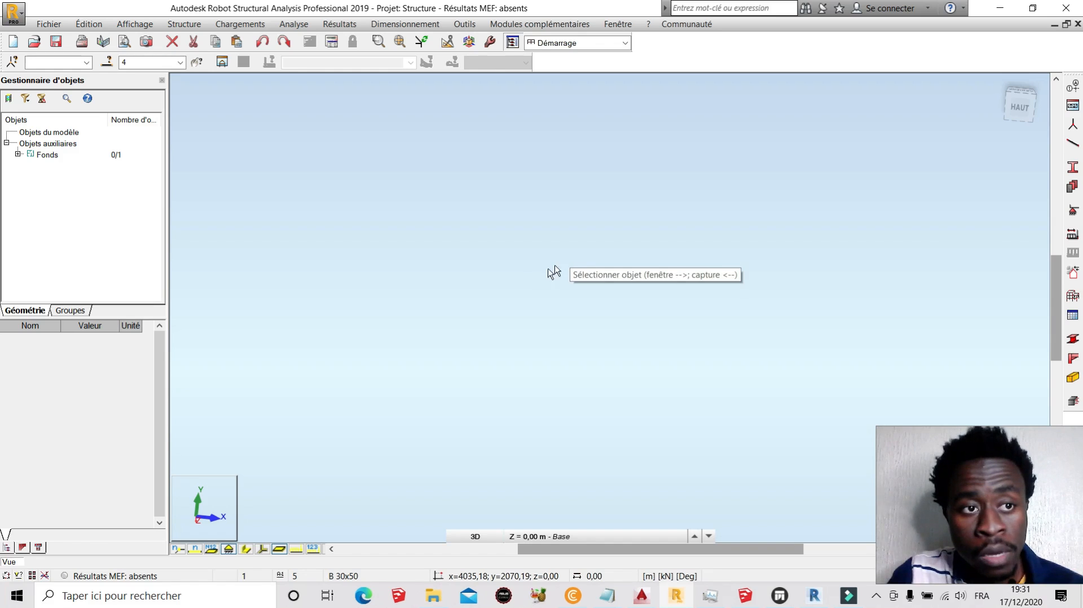
{"action": "left_click", "coordinate": [48, 25]}
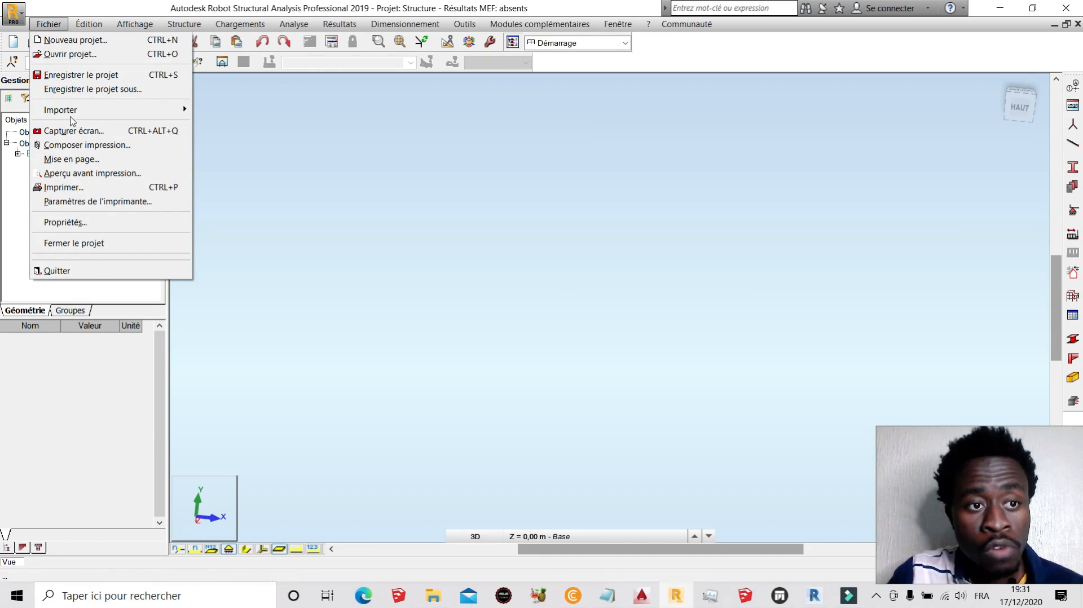
{"action": "mouse_move", "coordinate": [76, 110]}
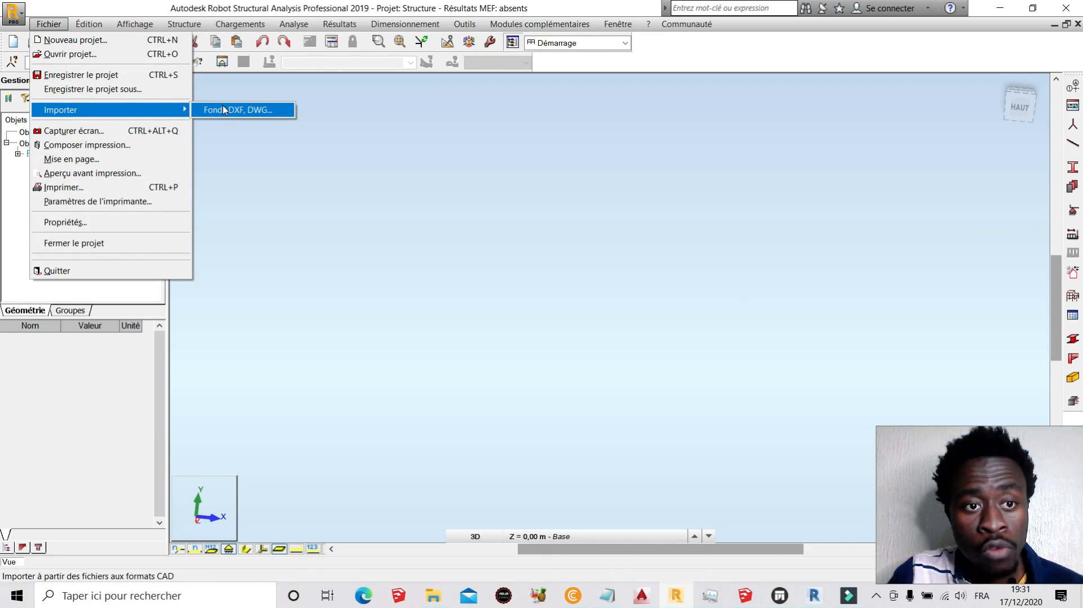
{"action": "left_click", "coordinate": [256, 113]}
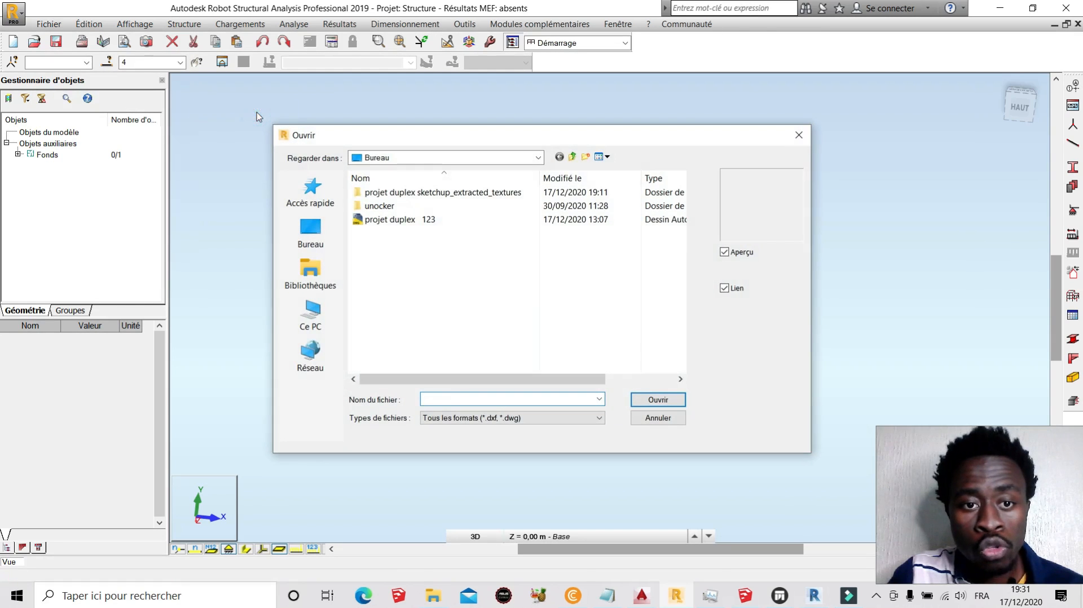
{"action": "left_click", "coordinate": [406, 223]}
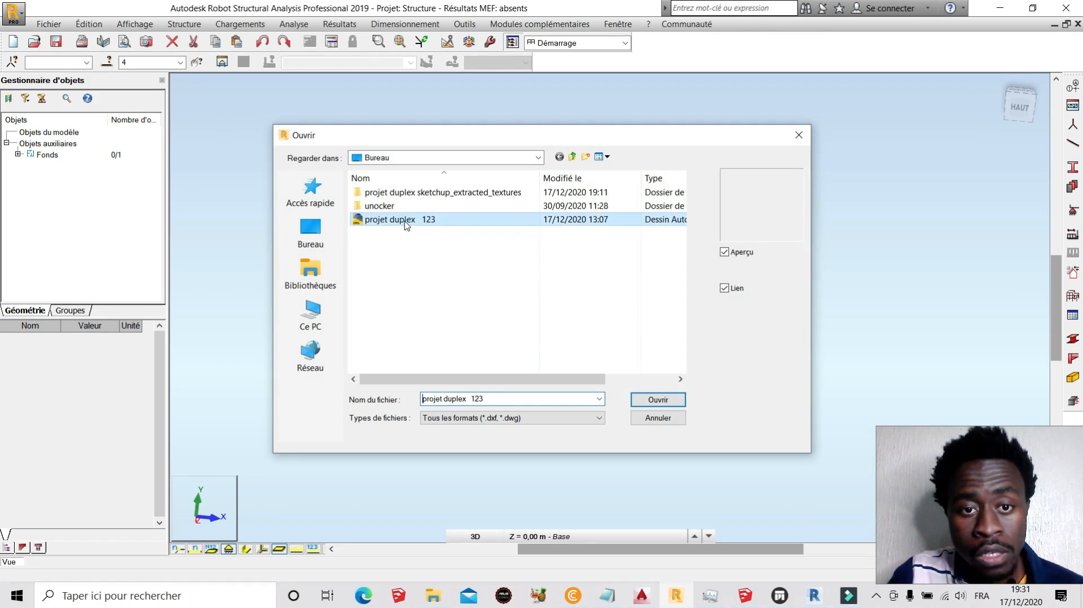
{"action": "left_click", "coordinate": [654, 400]}
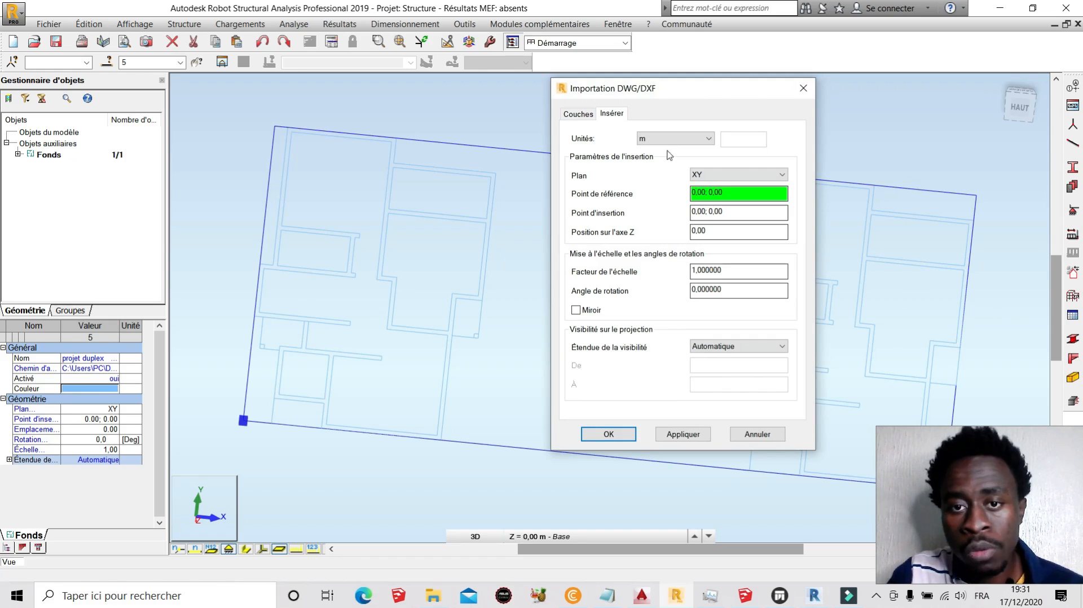
- Review the layers selected for the DWG import and compare them with the drawing open in AutoCAD
{"action": "left_click", "coordinate": [577, 115]}
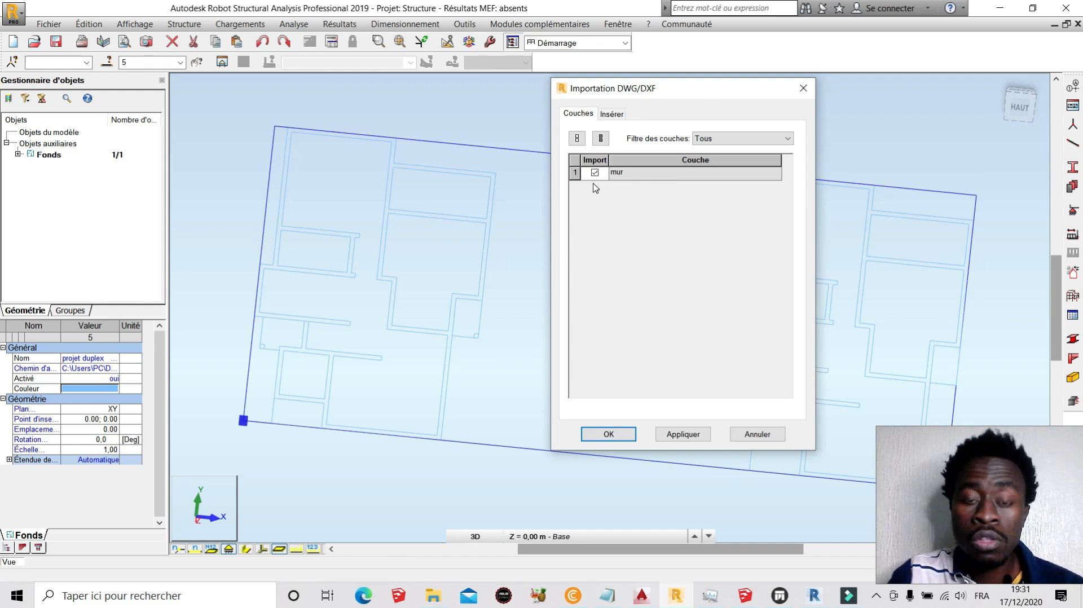
{"action": "left_click", "coordinate": [638, 602]}
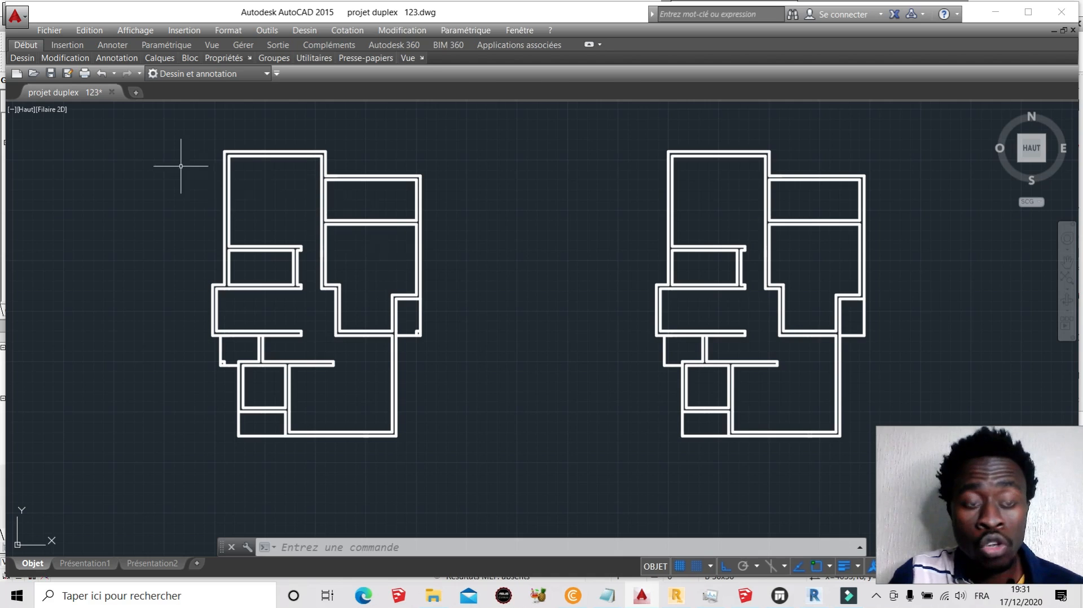
{"action": "left_click", "coordinate": [680, 598]}
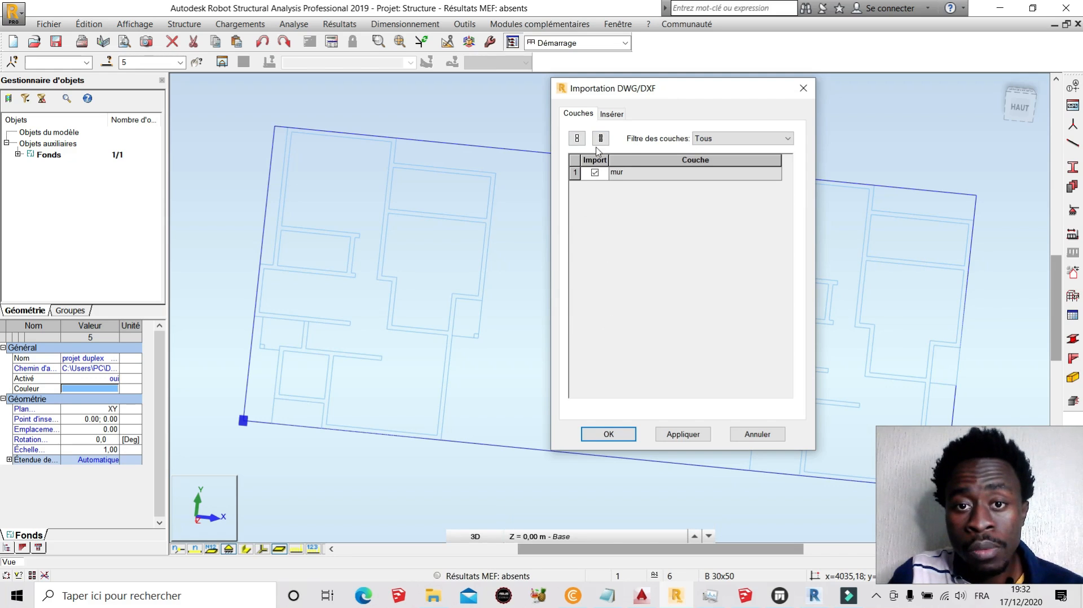
- Set the DWG import units to cm and apply the import on the XY plane
{"action": "left_click", "coordinate": [609, 114]}
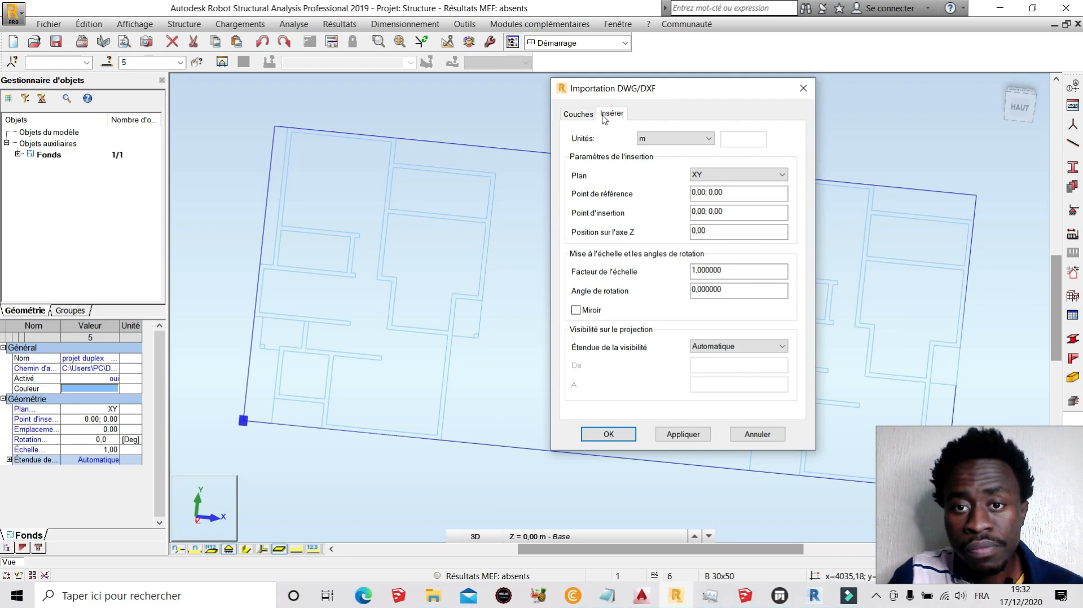
{"action": "left_click", "coordinate": [667, 140]}
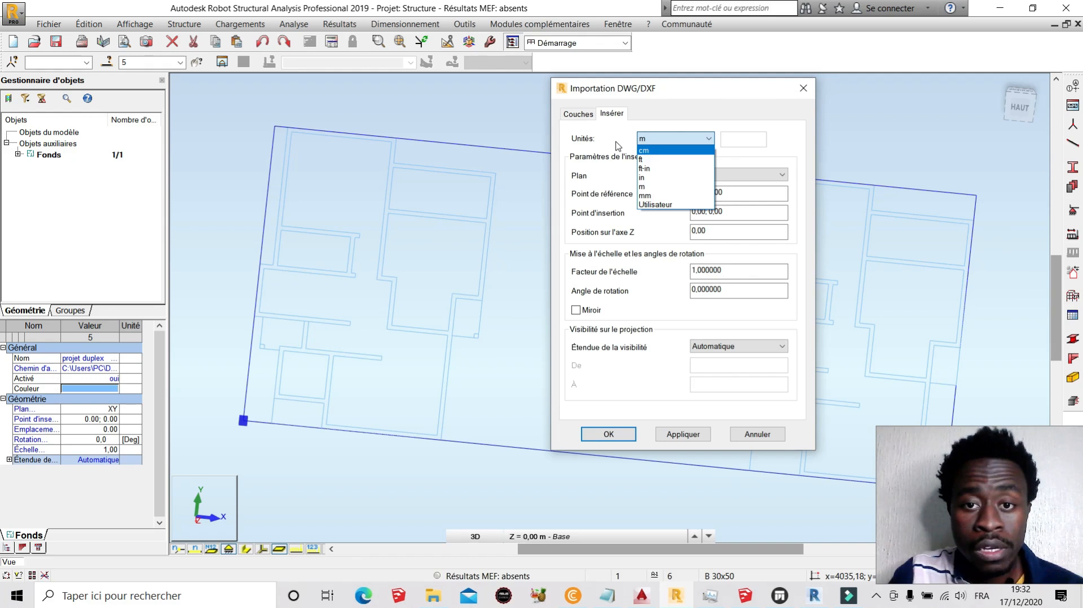
{"action": "left_click", "coordinate": [649, 150]}
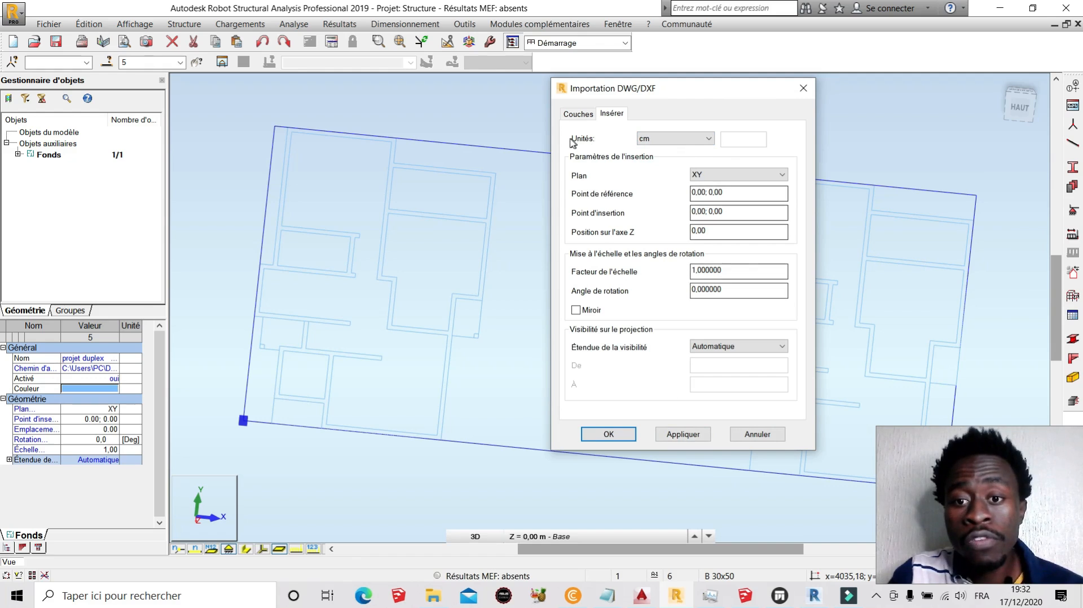
{"action": "left_click", "coordinate": [685, 436]}
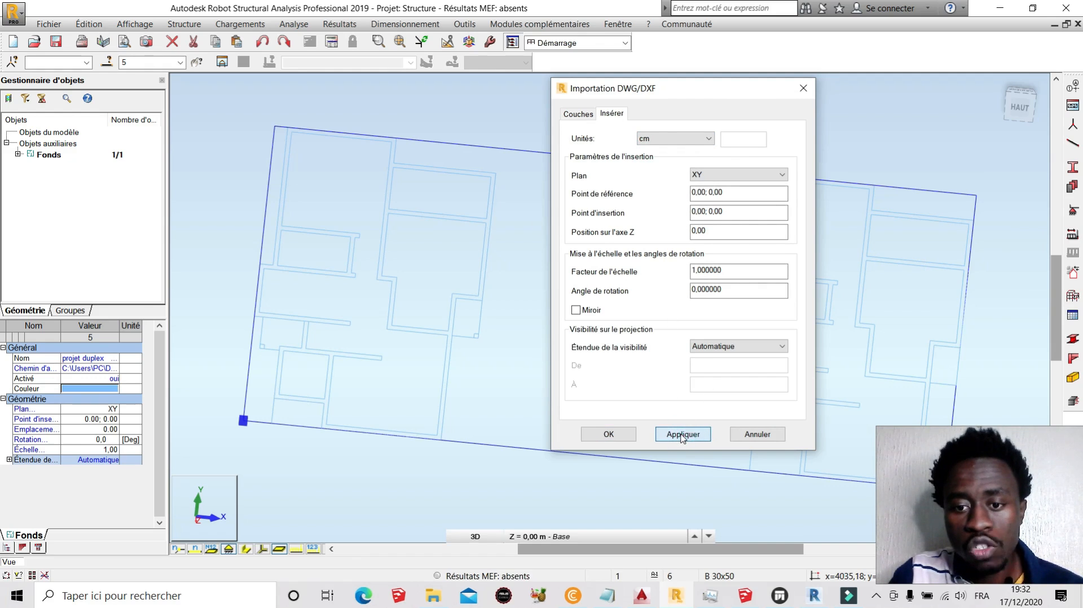
{"action": "left_click", "coordinate": [610, 435]}
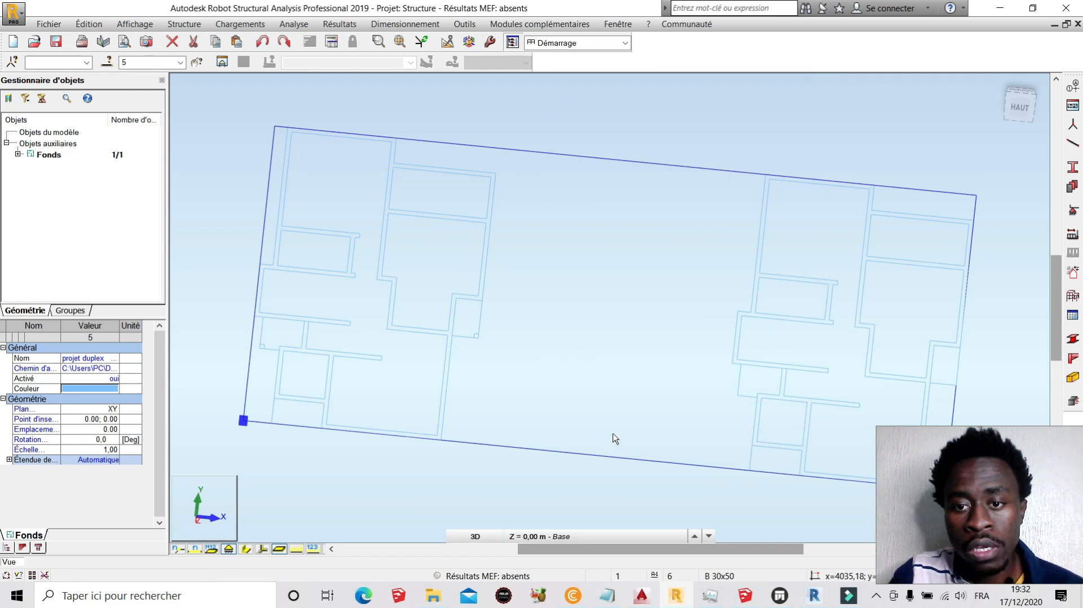
- Examine the two imported floor plans in Robot Structural Analysis and compare them with the original drawing in AutoCAD
{"action": "scroll", "coordinate": [455, 279], "scroll_direction": "down", "scroll_amount": 3}
{"action": "scroll", "coordinate": [402, 261], "scroll_direction": "up", "scroll_amount": 1}
{"action": "scroll", "coordinate": [418, 286], "scroll_direction": "up", "scroll_amount": 2}
{"action": "scroll", "coordinate": [419, 286], "scroll_direction": "up", "scroll_amount": 2}
{"action": "left_click", "coordinate": [642, 596]}
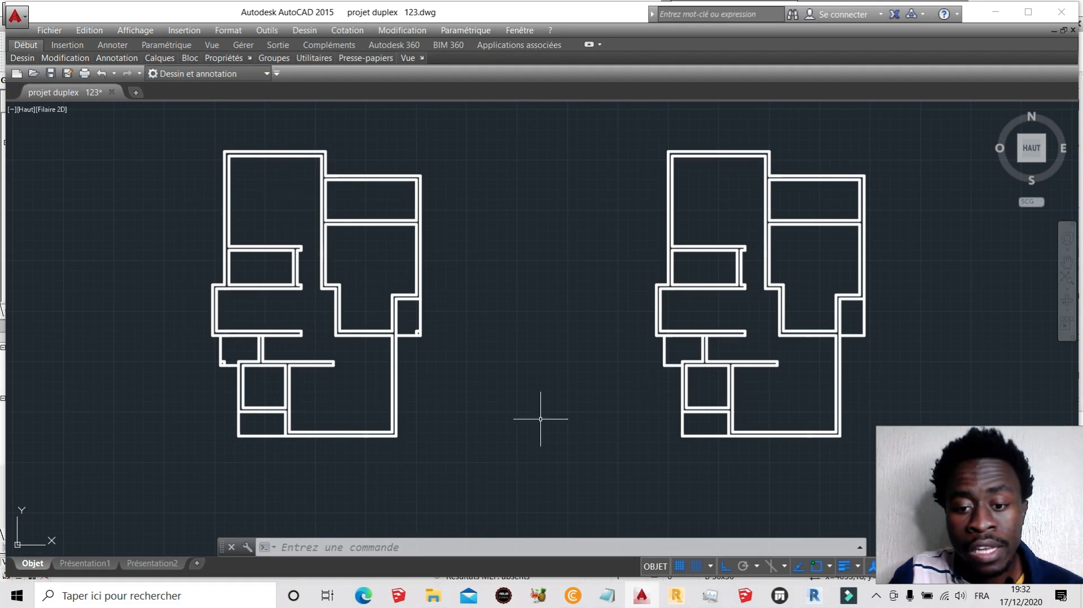
{"action": "left_click", "coordinate": [676, 596]}
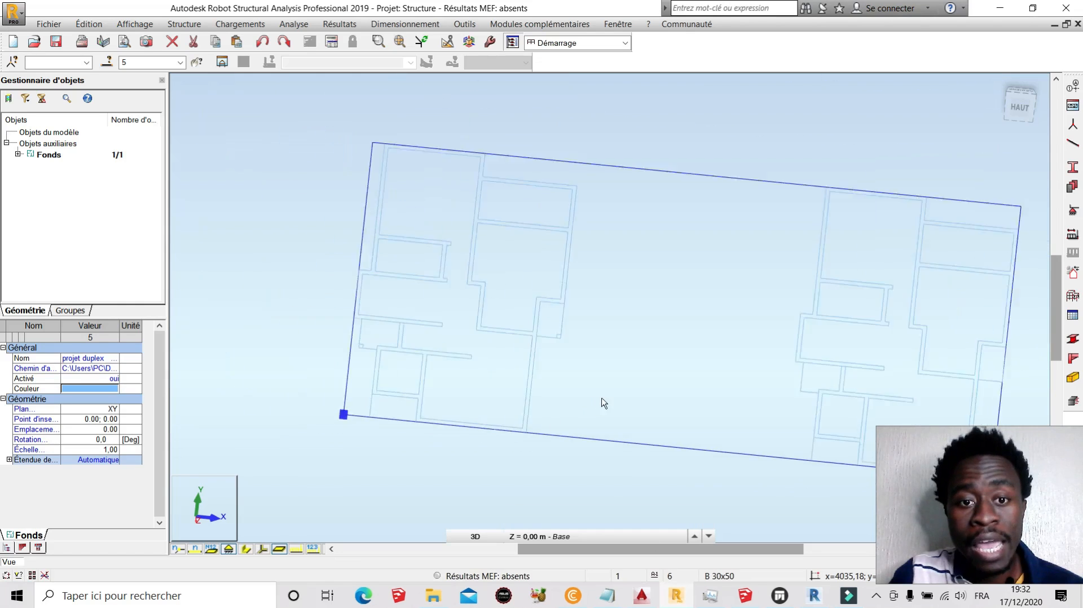
{"action": "scroll", "coordinate": [602, 402], "scroll_direction": "up", "scroll_amount": 3}
{"action": "scroll", "coordinate": [427, 316], "scroll_direction": "down", "scroll_amount": 4}
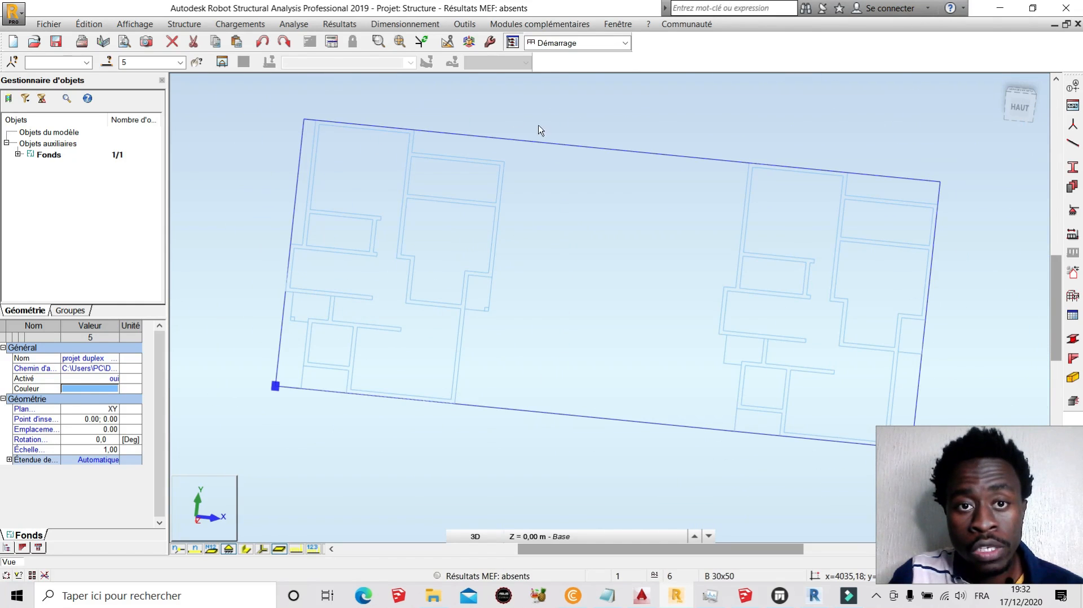
{"action": "scroll", "coordinate": [388, 252], "scroll_direction": "down", "scroll_amount": 1}
{"action": "scroll", "coordinate": [616, 331], "scroll_direction": "up", "scroll_amount": 2}
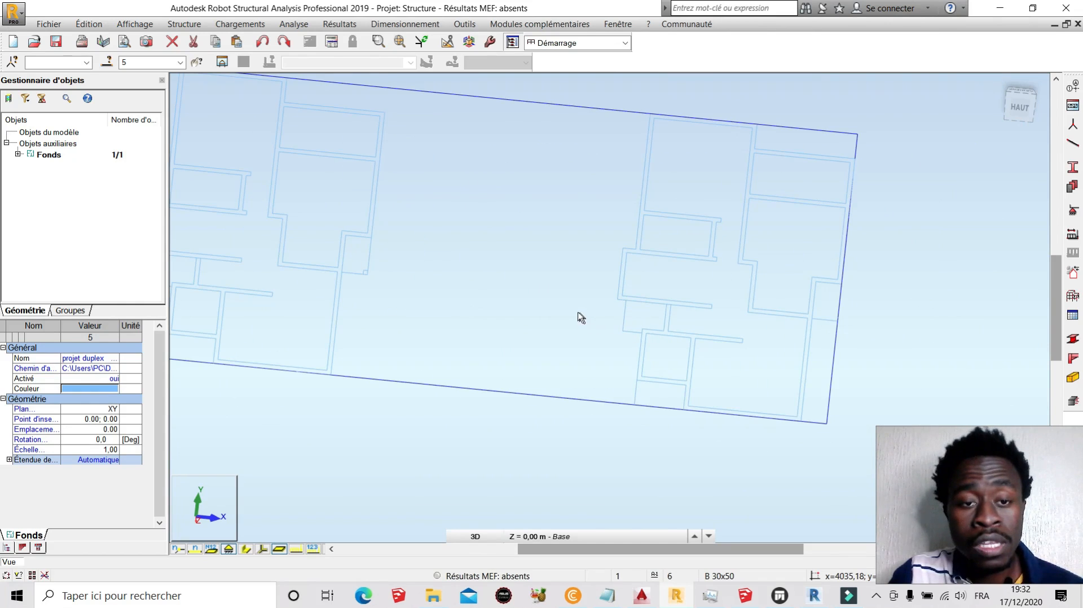
{"action": "scroll", "coordinate": [583, 316], "scroll_direction": "down", "scroll_amount": 2}
{"action": "scroll", "coordinate": [484, 319], "scroll_direction": "up", "scroll_amount": 1}
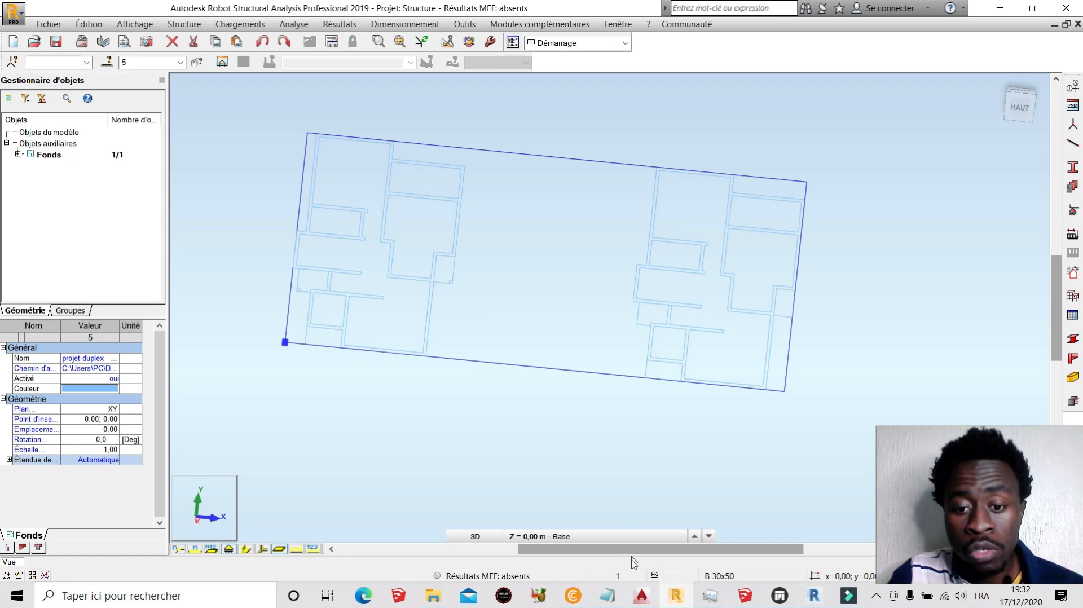
{"action": "left_click", "coordinate": [642, 595]}
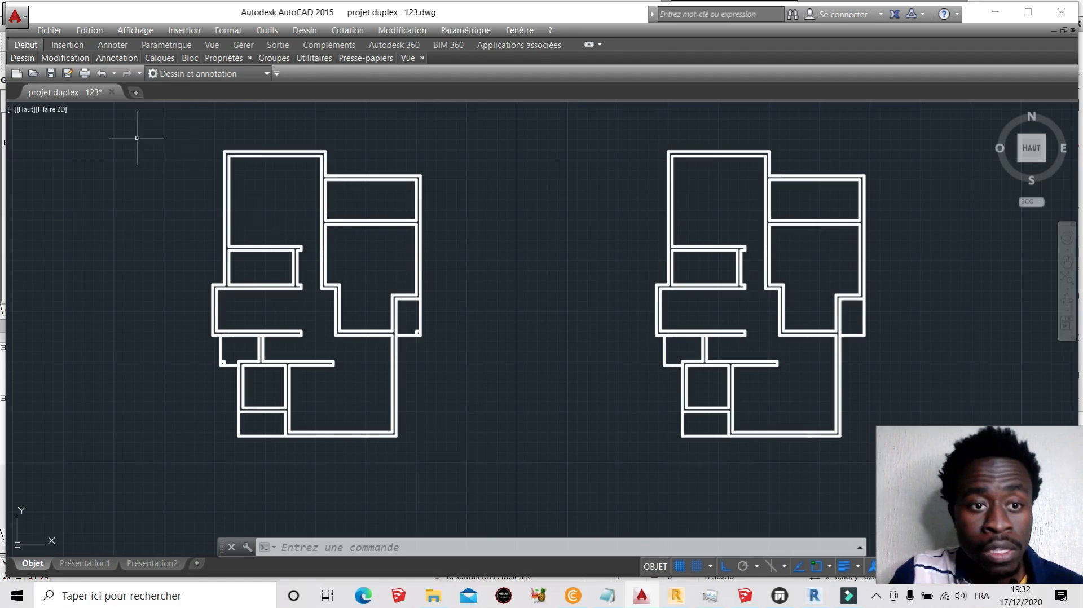
- Switch to SketchUp and view the duplex building model as a whole
{"action": "left_click", "coordinate": [679, 596]}
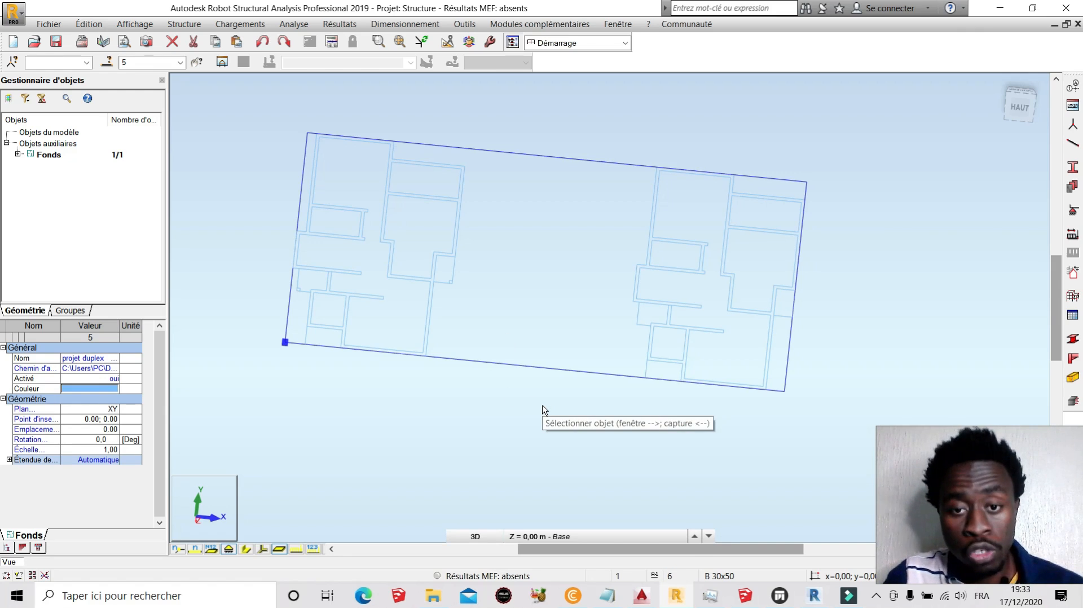
{"action": "left_click", "coordinate": [745, 595]}
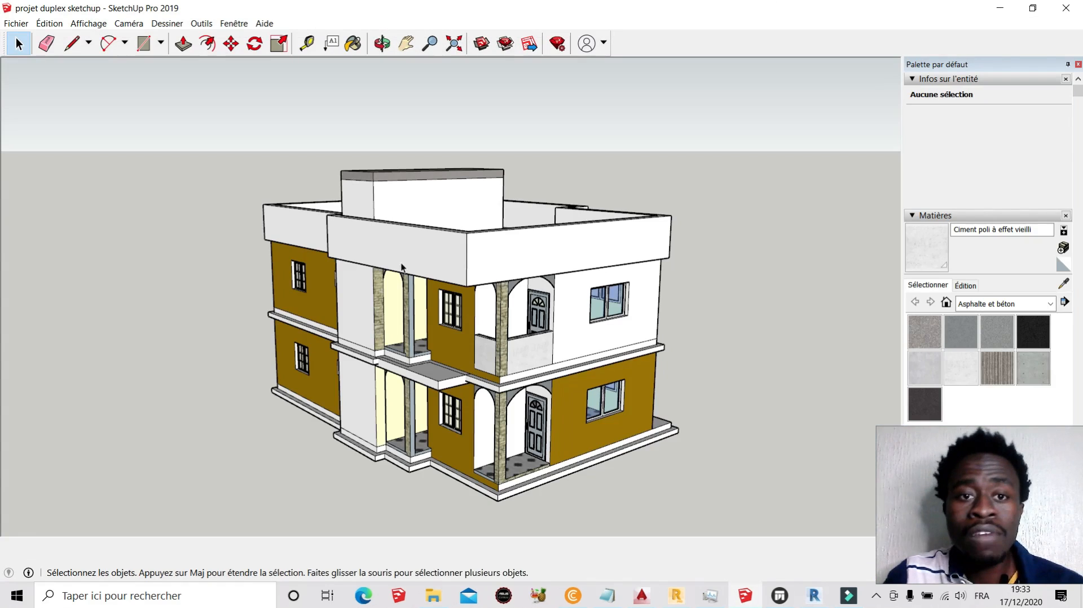
{"action": "scroll", "coordinate": [337, 263], "scroll_direction": "down", "scroll_amount": 3}
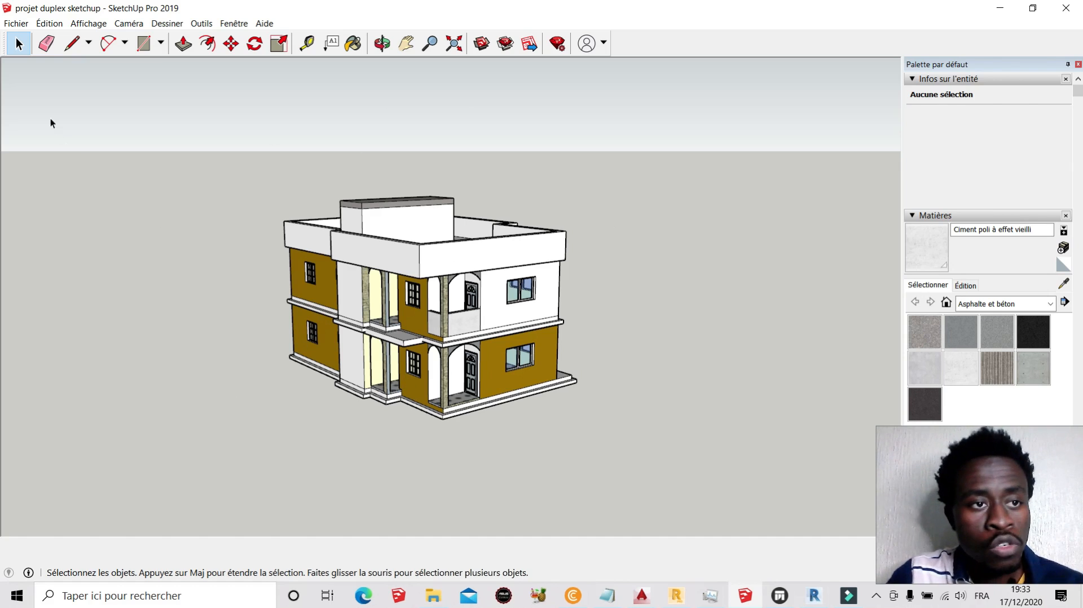
- Try to save the model as "projet duplex sketchup" in SketchUp Version 7 format, and decline replacing the existing file
{"action": "left_click", "coordinate": [15, 23]}
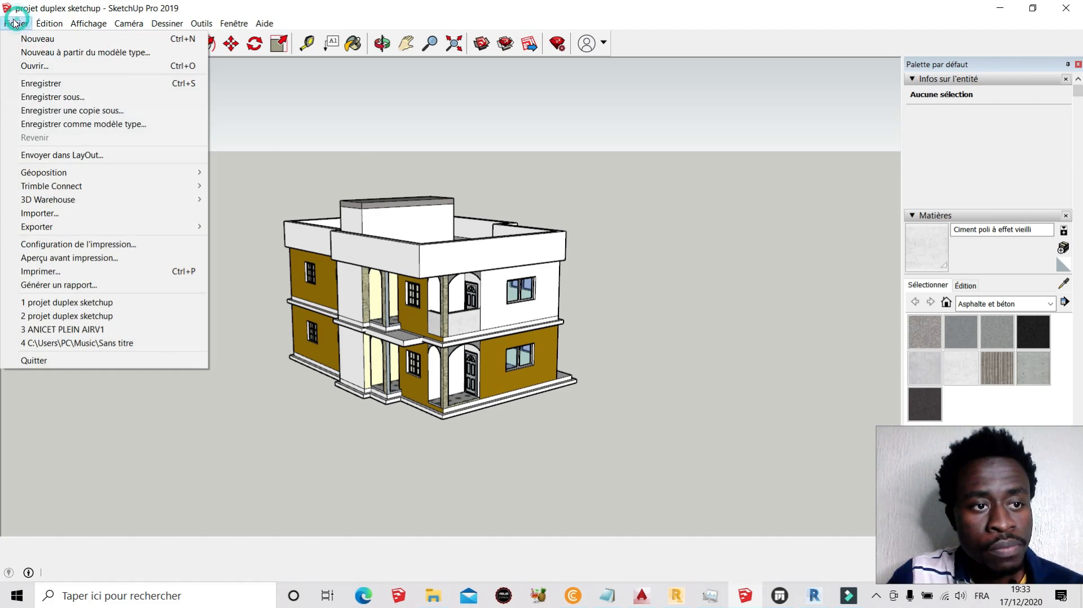
{"action": "left_click", "coordinate": [78, 102]}
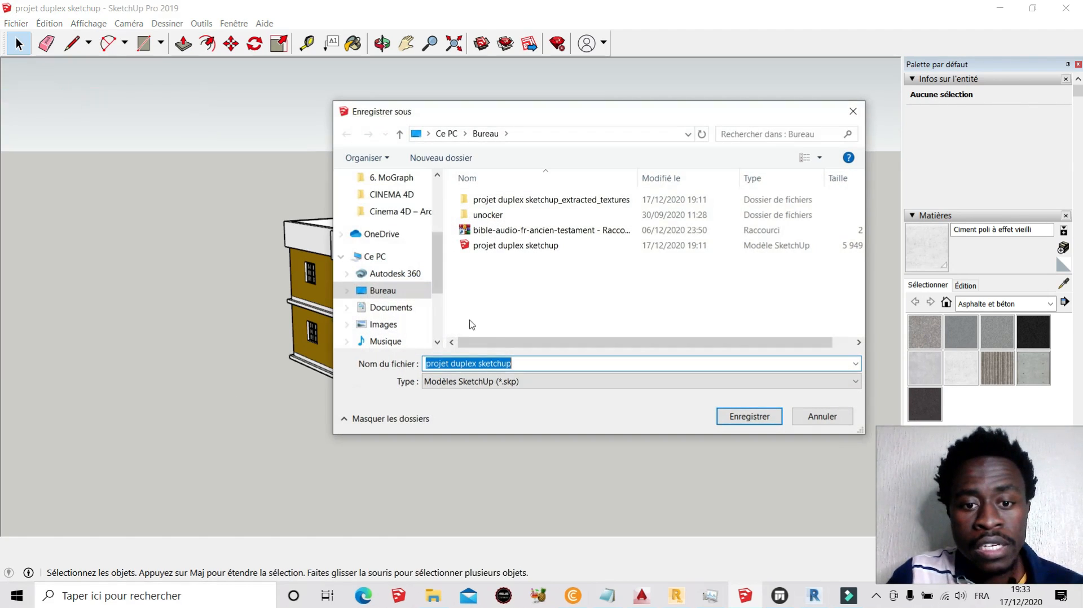
{"action": "left_click", "coordinate": [530, 382]}
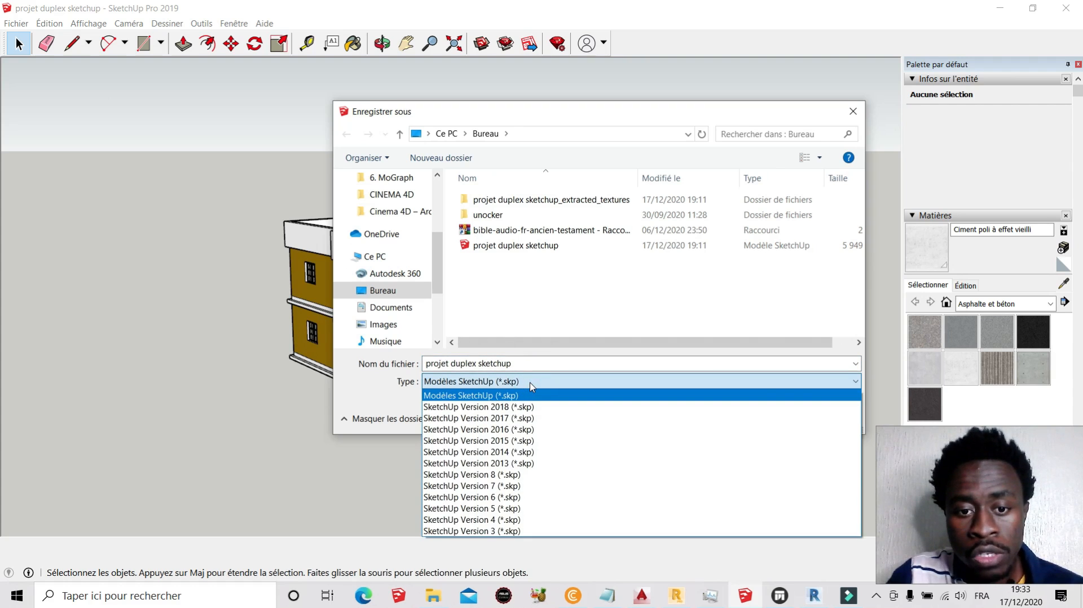
{"action": "left_click", "coordinate": [513, 490]}
{"action": "left_click", "coordinate": [750, 418]}
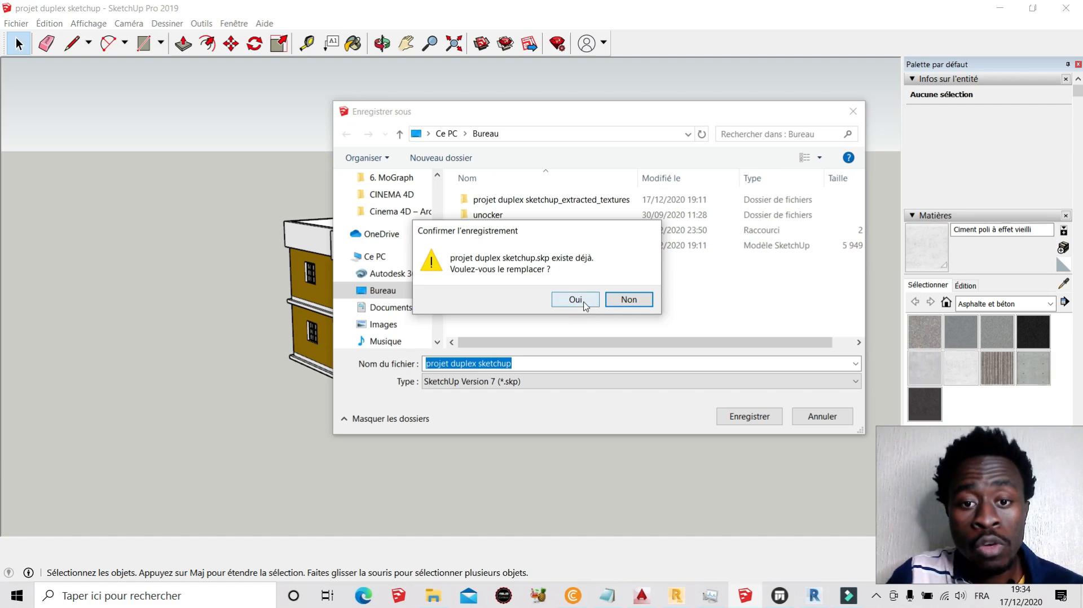
{"action": "left_click", "coordinate": [625, 301]}
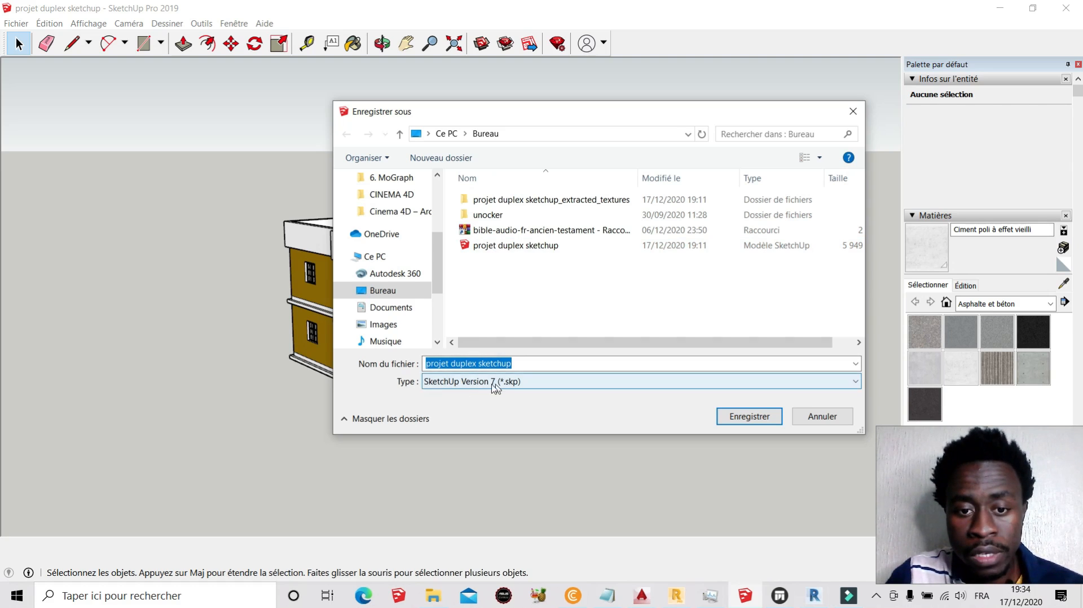
{"action": "left_click", "coordinate": [845, 117]}
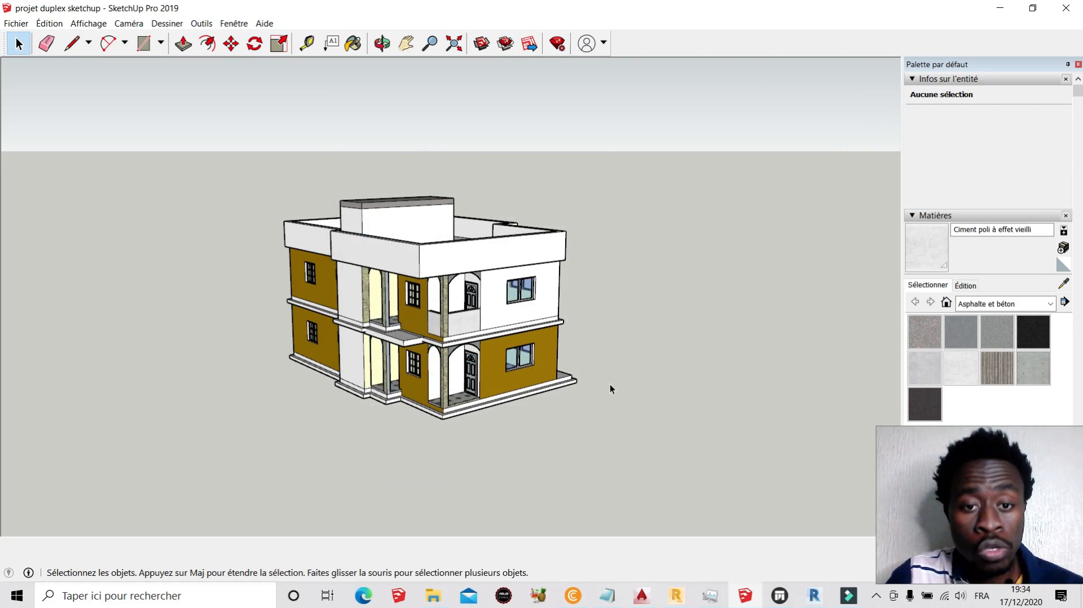
- Switch to Twinmotion and import the SketchUp model "projet duplex sketchup" from the desktop as geometry
{"action": "left_click", "coordinate": [780, 596]}
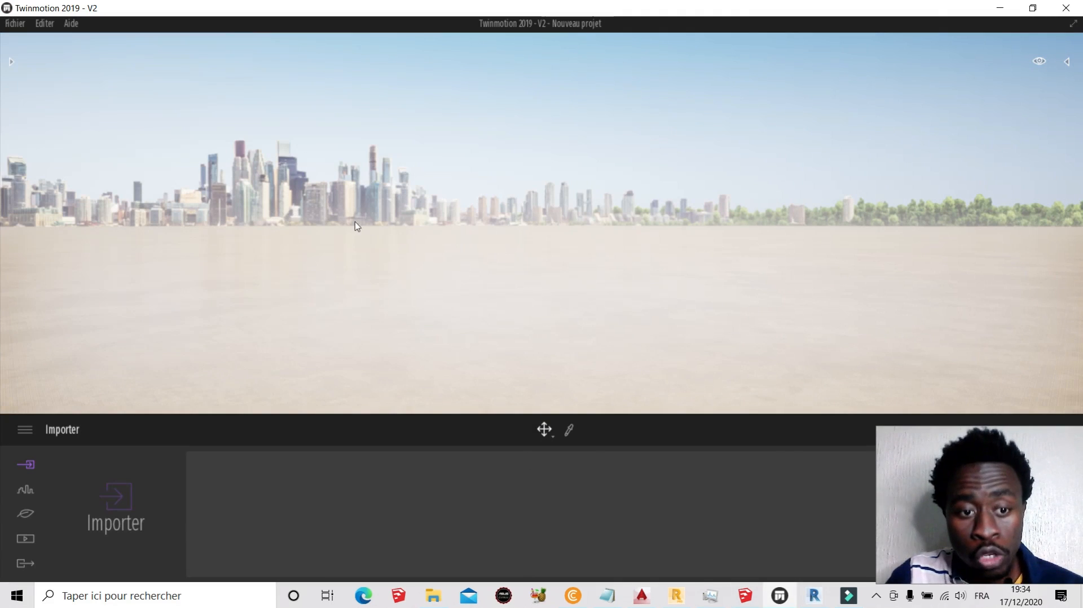
{"action": "left_click", "coordinate": [121, 501]}
{"action": "left_click", "coordinate": [583, 255]}
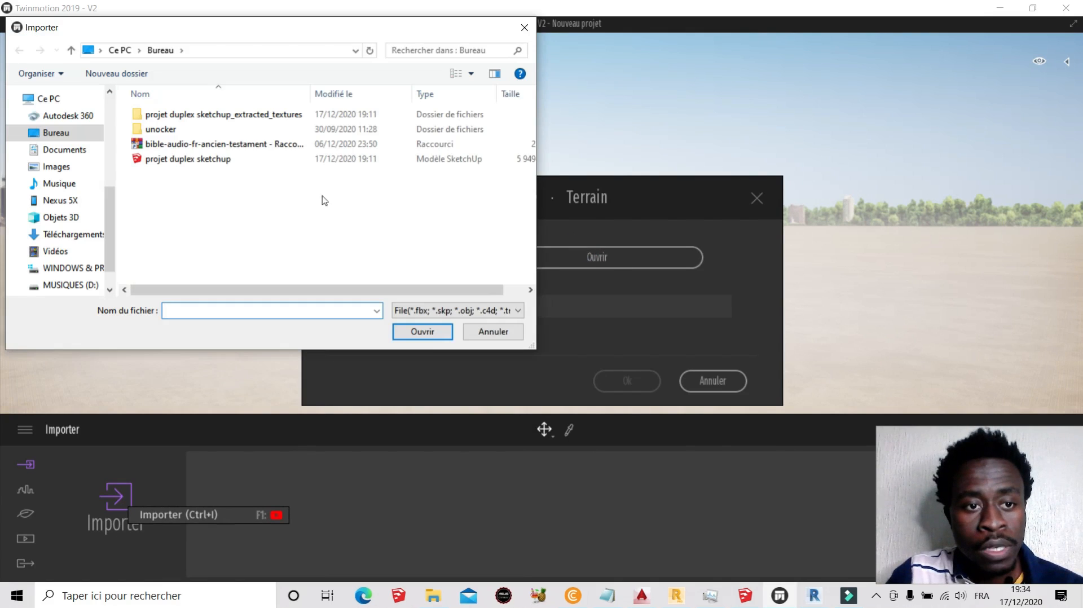
{"action": "left_click", "coordinate": [191, 162]}
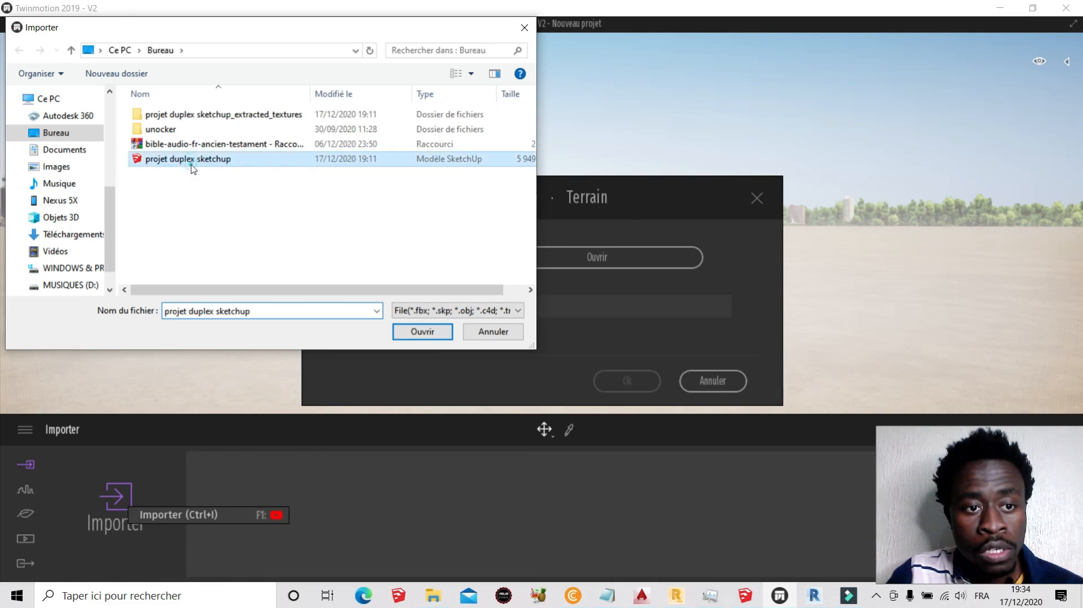
{"action": "left_click", "coordinate": [424, 332]}
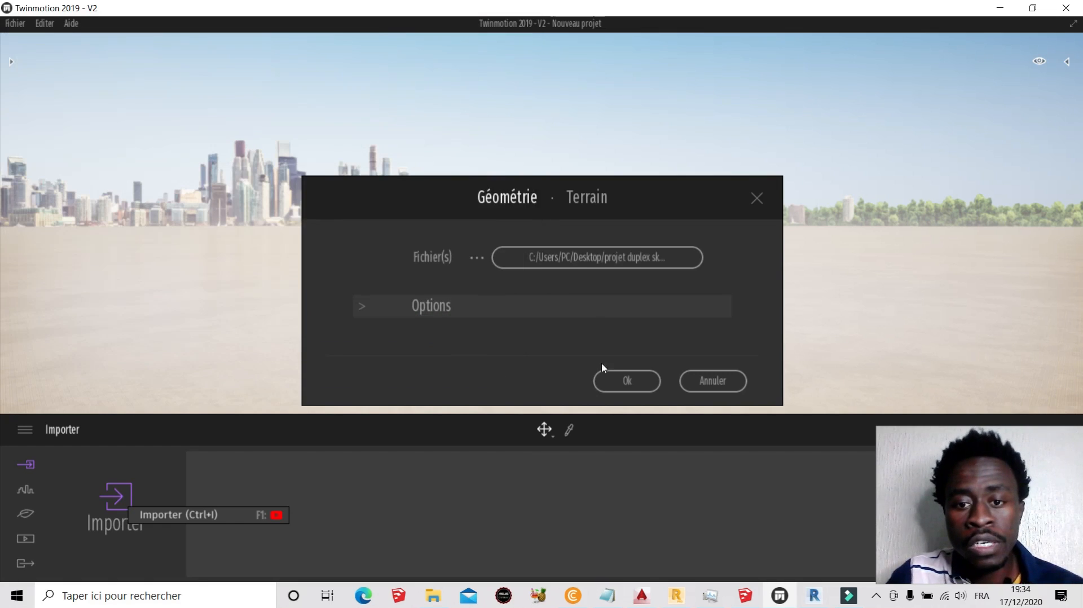
{"action": "left_click", "coordinate": [626, 380]}
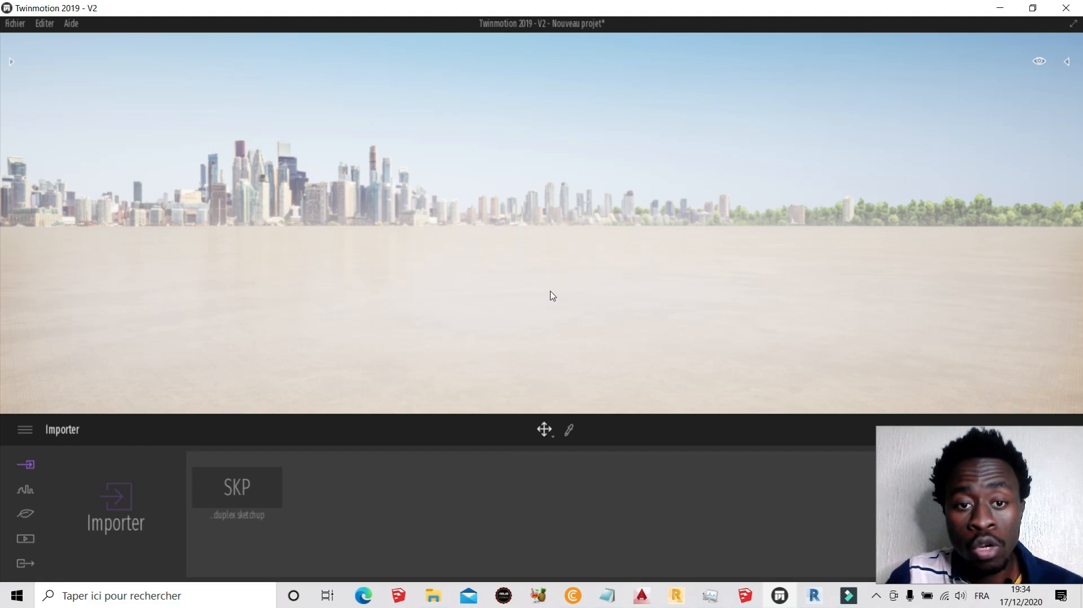
- Examine the imported duplex building in the Twinmotion scene and compare it with the SketchUp model
{"action": "right_click_drag", "start_coordinate": [568, 307], "coordinate": [220, 288]}
{"action": "scroll", "coordinate": [288, 374], "scroll_direction": "up", "scroll_amount": 2}
{"action": "scroll", "coordinate": [326, 252], "scroll_direction": "down", "scroll_amount": 3}
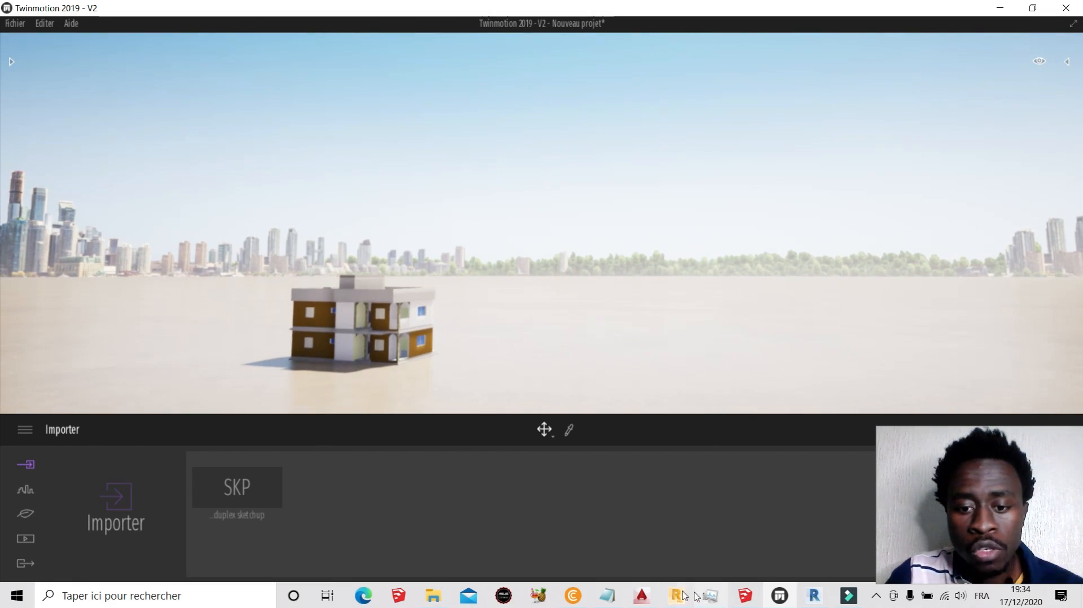
{"action": "left_click", "coordinate": [742, 598]}
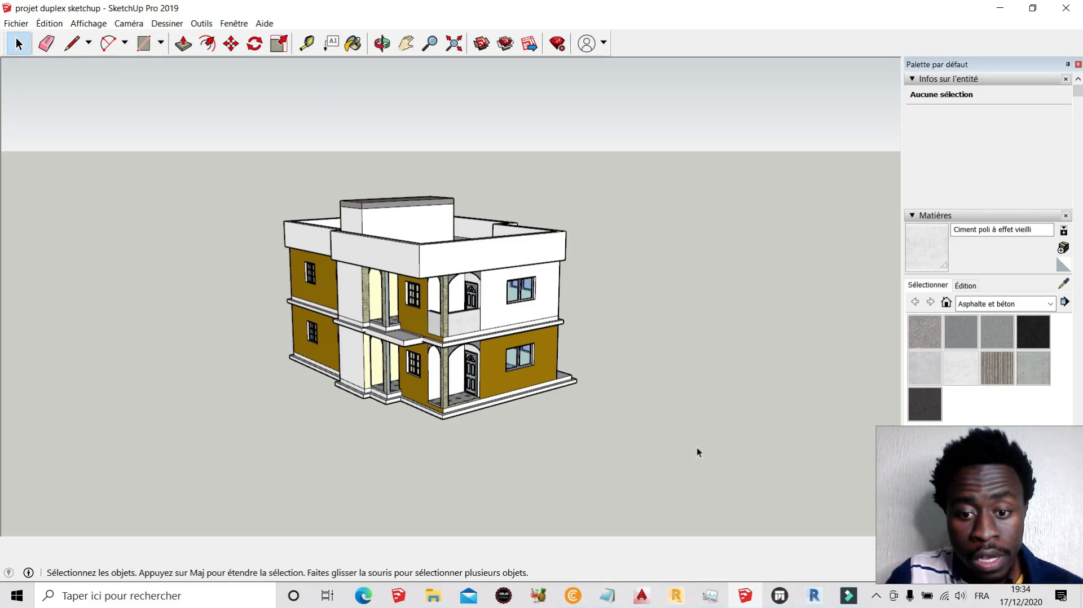
{"action": "left_click", "coordinate": [786, 598]}
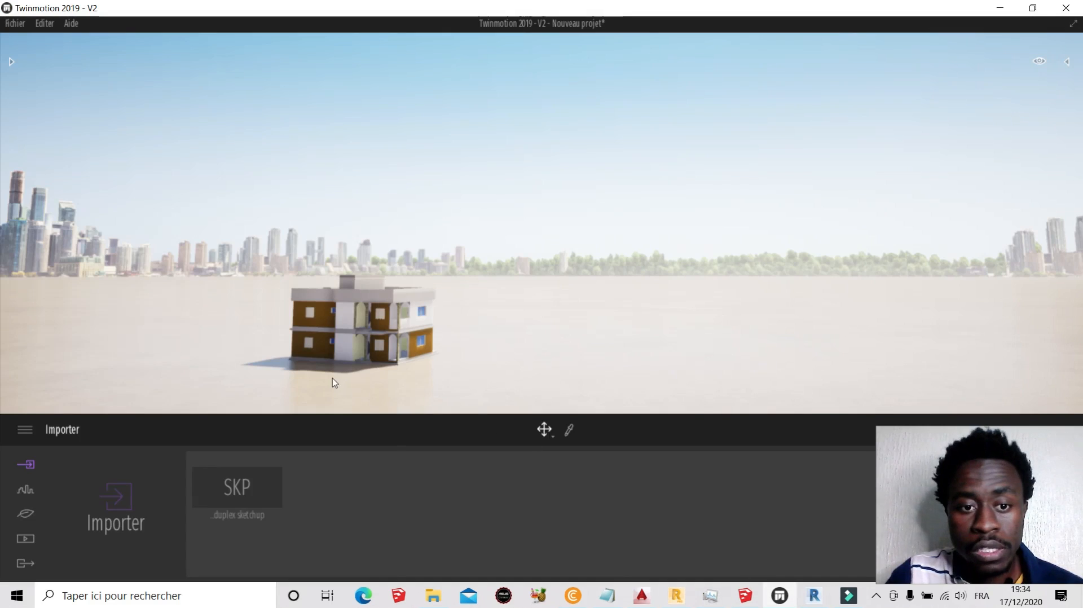
{"action": "scroll", "coordinate": [333, 379], "scroll_direction": "up", "scroll_amount": 5}
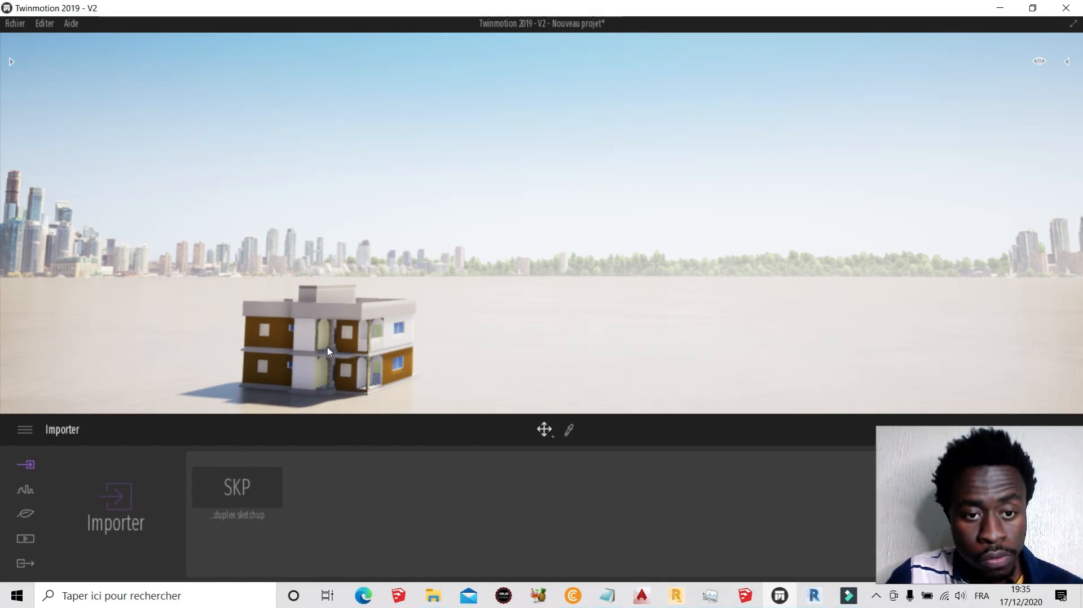
{"action": "scroll", "coordinate": [428, 305], "scroll_direction": "down", "scroll_amount": 2}
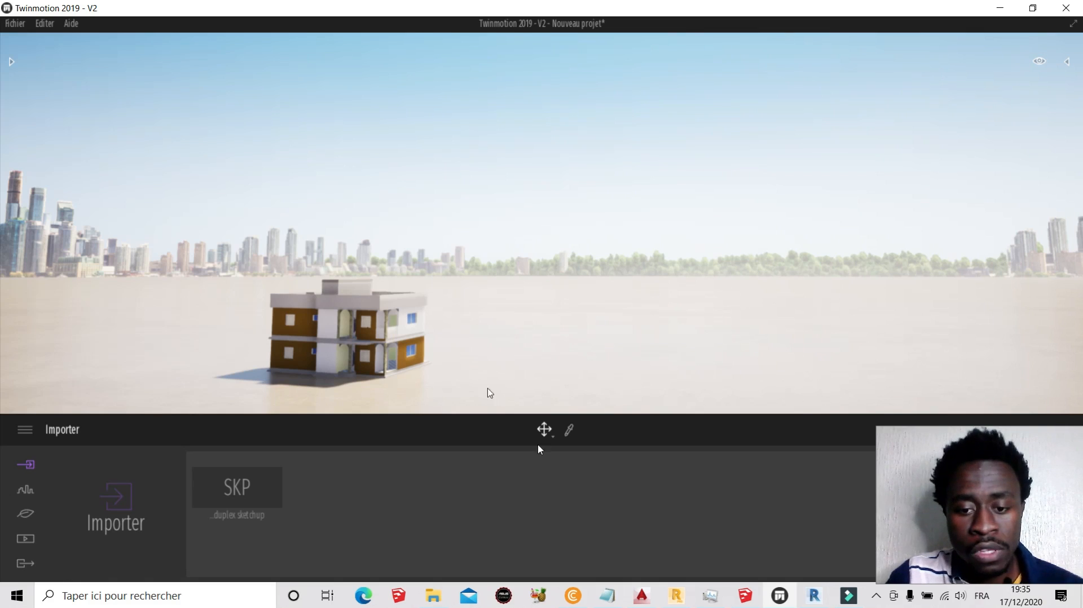
- Switch to AutoCAD and check the insertion unit in the WBLOCK settings and in the drawing units
{"action": "left_click", "coordinate": [642, 596]}
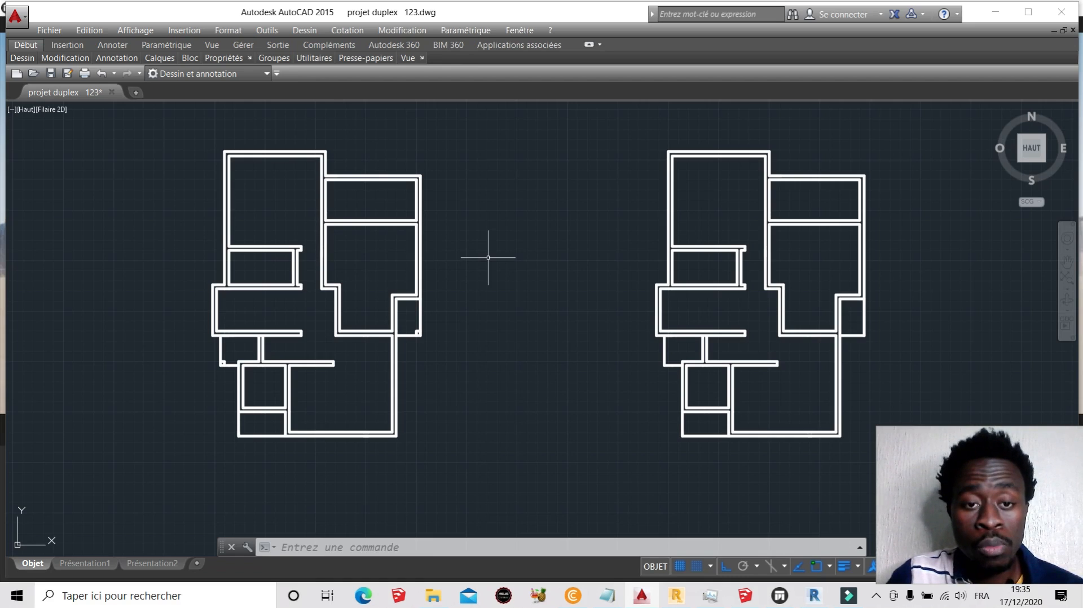
{"action": "type", "text": "w"}
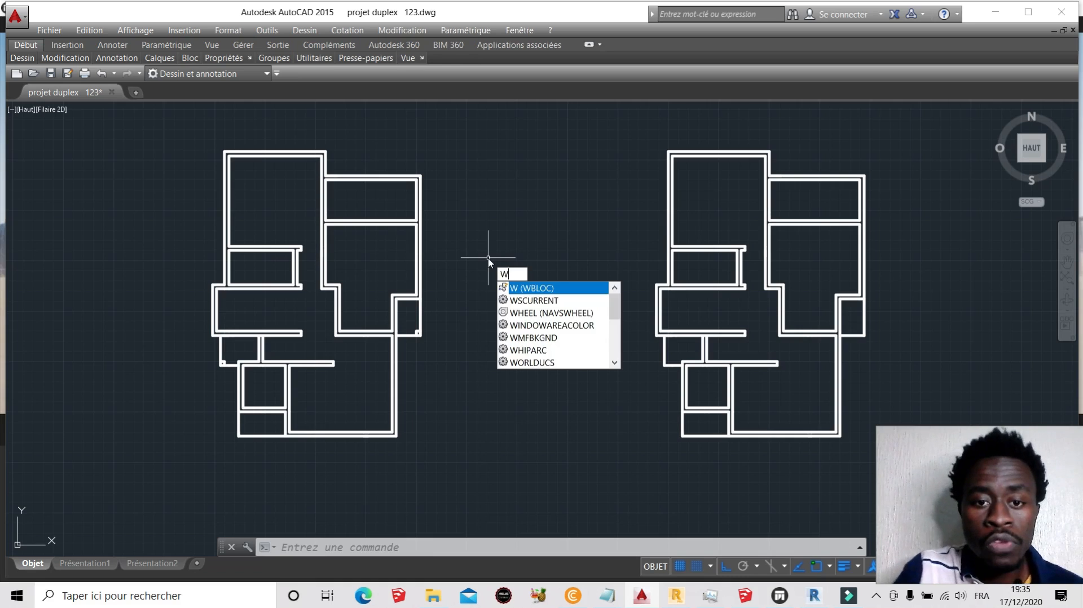
{"action": "key", "text": "Return"}
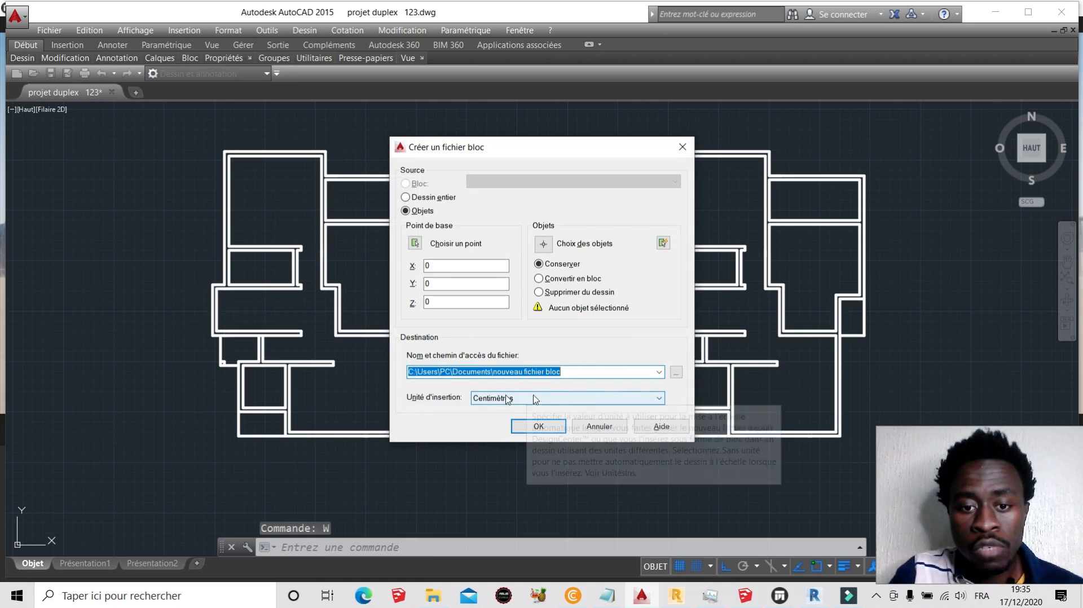
{"action": "left_click", "coordinate": [683, 148]}
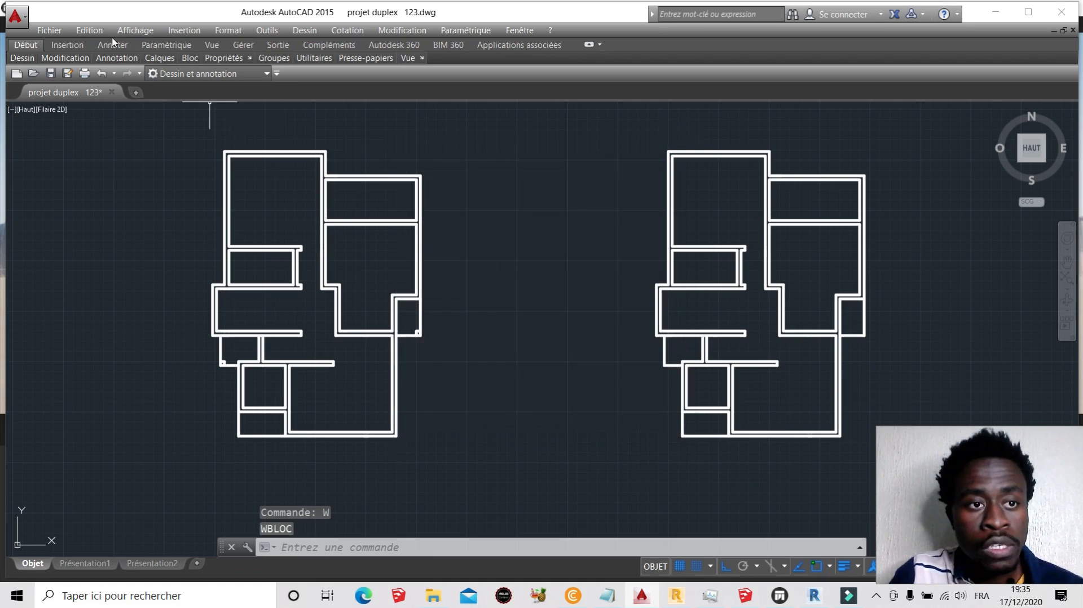
{"action": "left_click", "coordinate": [229, 30]}
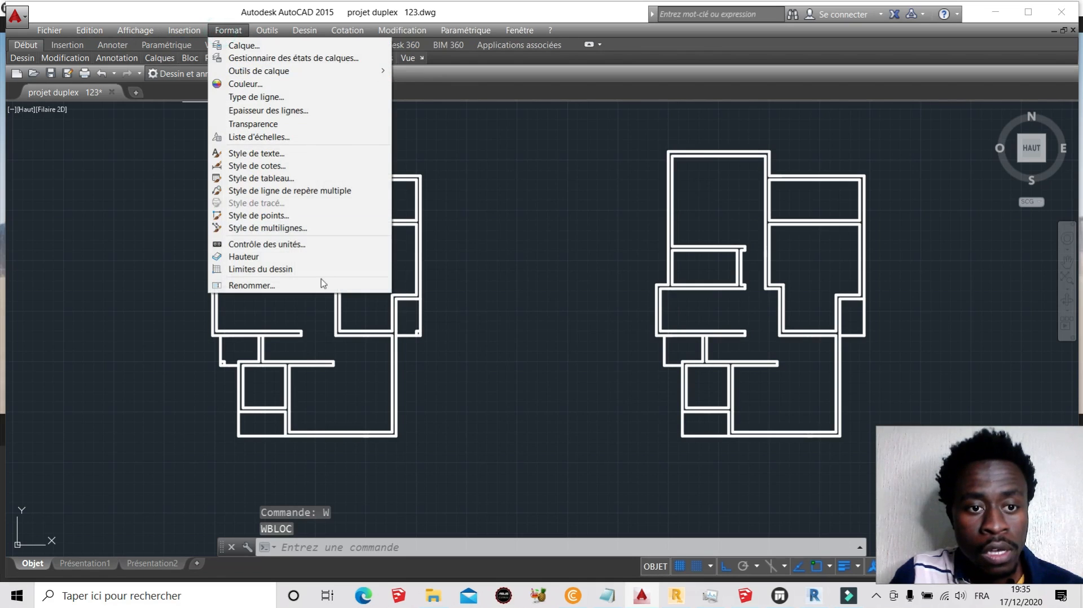
{"action": "left_click", "coordinate": [309, 246]}
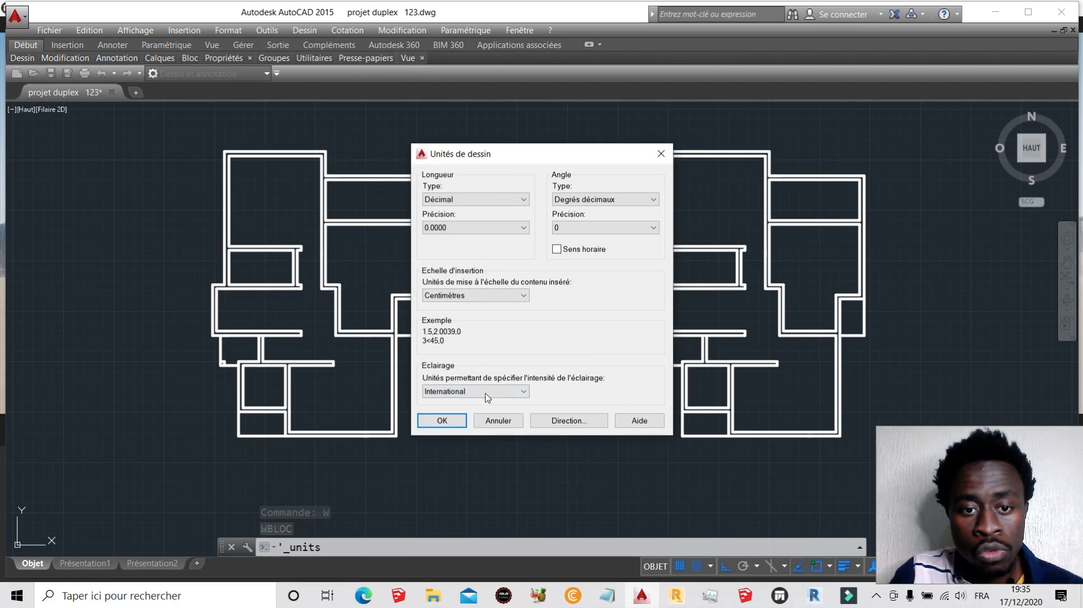
{"action": "left_click", "coordinate": [662, 153]}
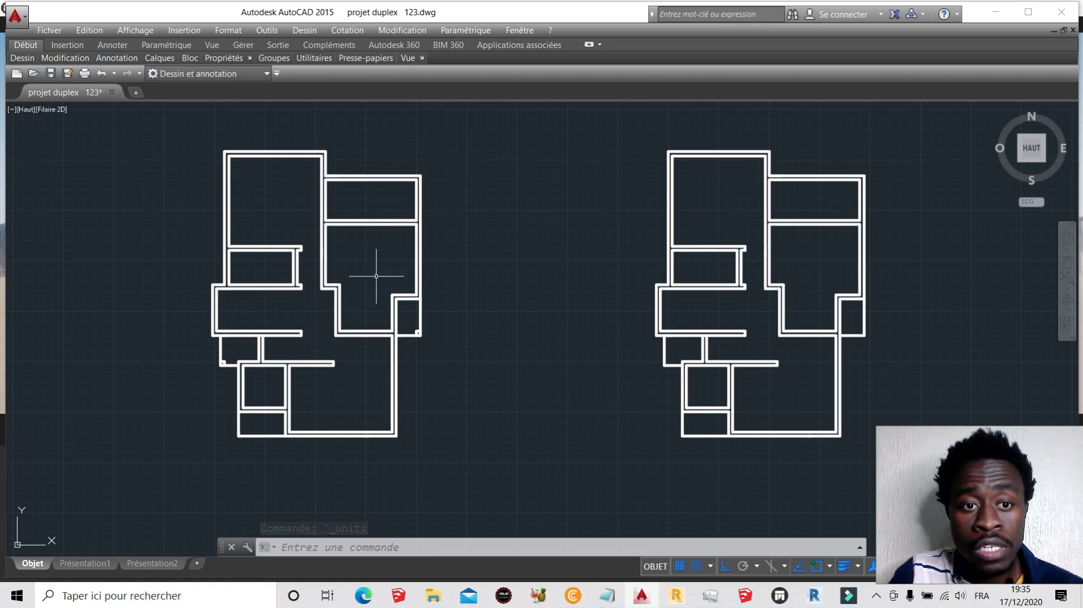
- Switch to Revit and link the DWG drawing "projet duplex 123" from the desktop into the Niveau 0 plan
{"action": "left_click", "coordinate": [814, 595]}
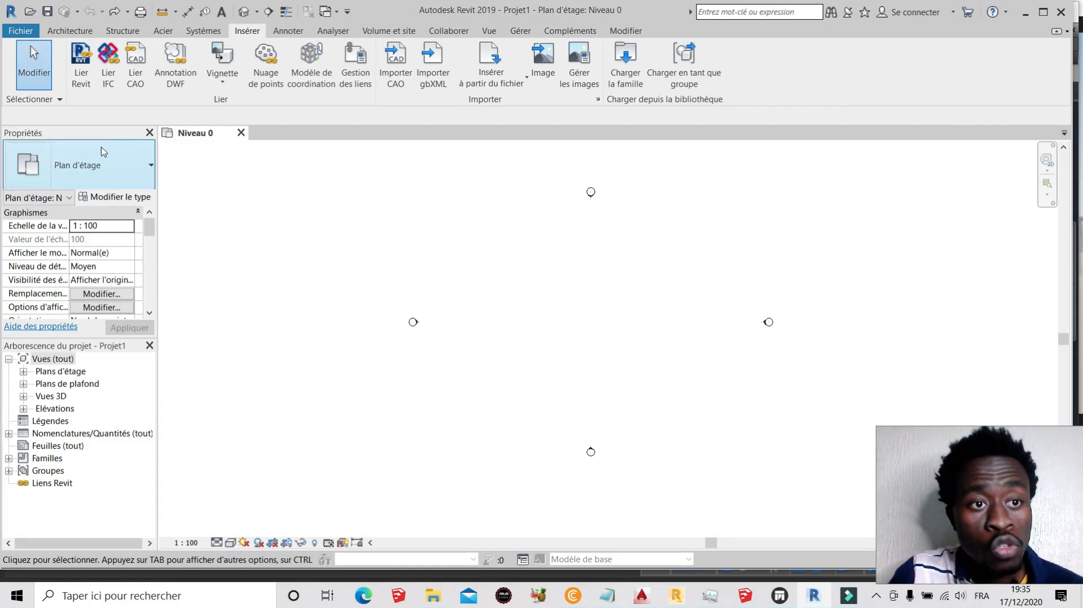
{"action": "left_click", "coordinate": [136, 89]}
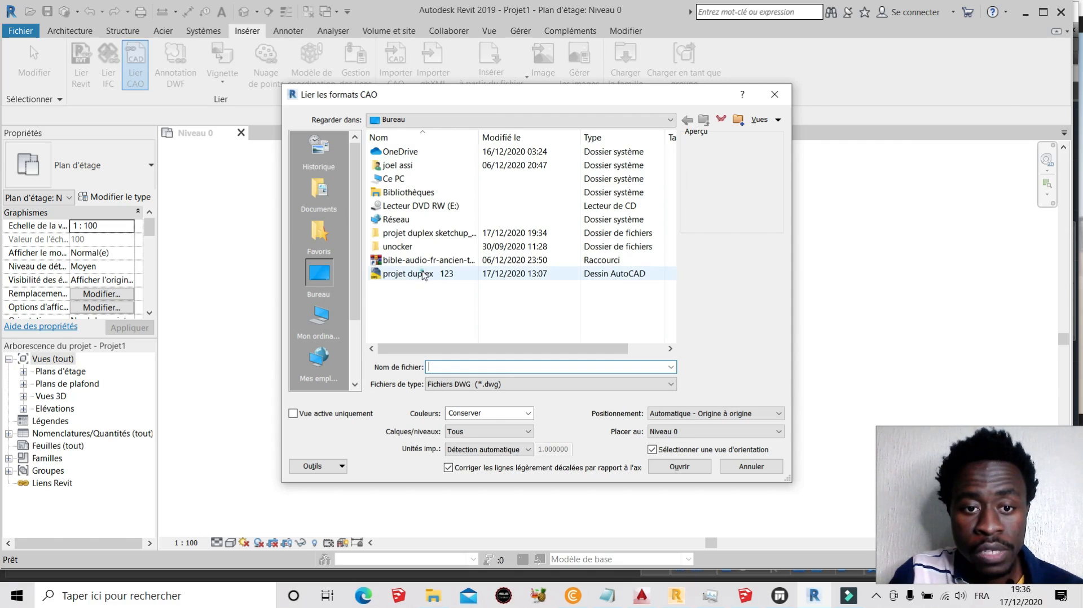
{"action": "left_click", "coordinate": [424, 275]}
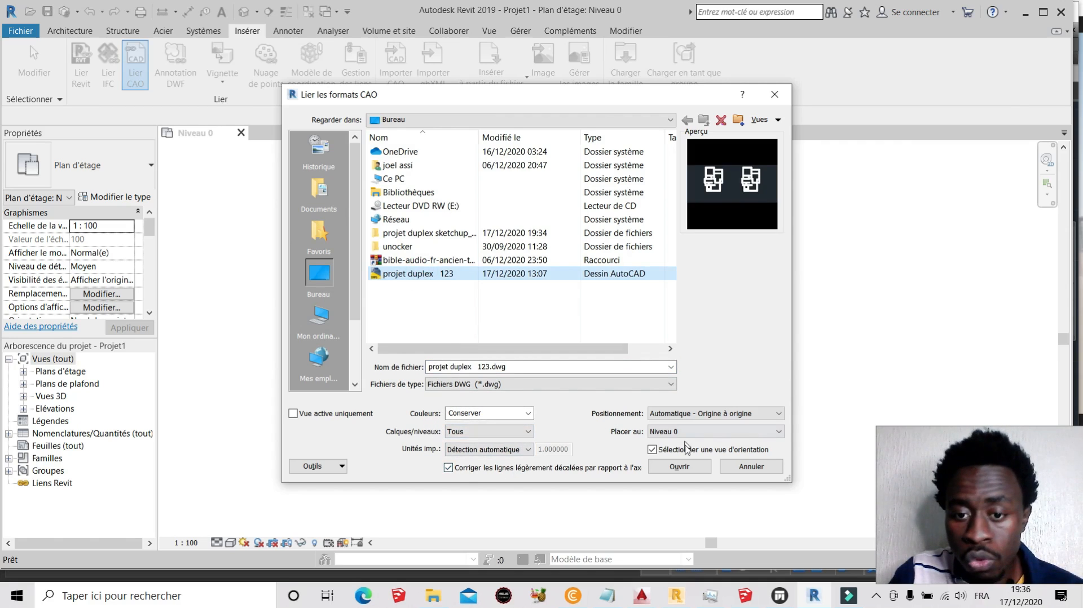
{"action": "left_click", "coordinate": [680, 471]}
- Examine the two linked floor plans in Revit and compare them with the original drawing in AutoCAD
{"action": "scroll", "coordinate": [338, 353], "scroll_direction": "down", "scroll_amount": 4}
{"action": "scroll", "coordinate": [577, 339], "scroll_direction": "up", "scroll_amount": 6}
{"action": "scroll", "coordinate": [577, 338], "scroll_direction": "up", "scroll_amount": 1}
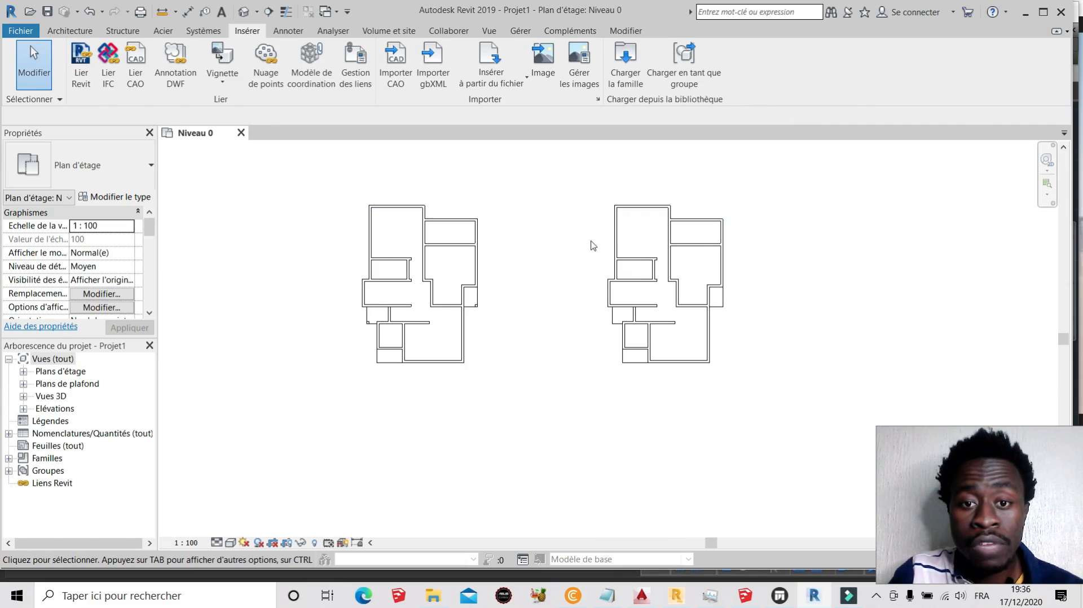
{"action": "left_click", "coordinate": [638, 600]}
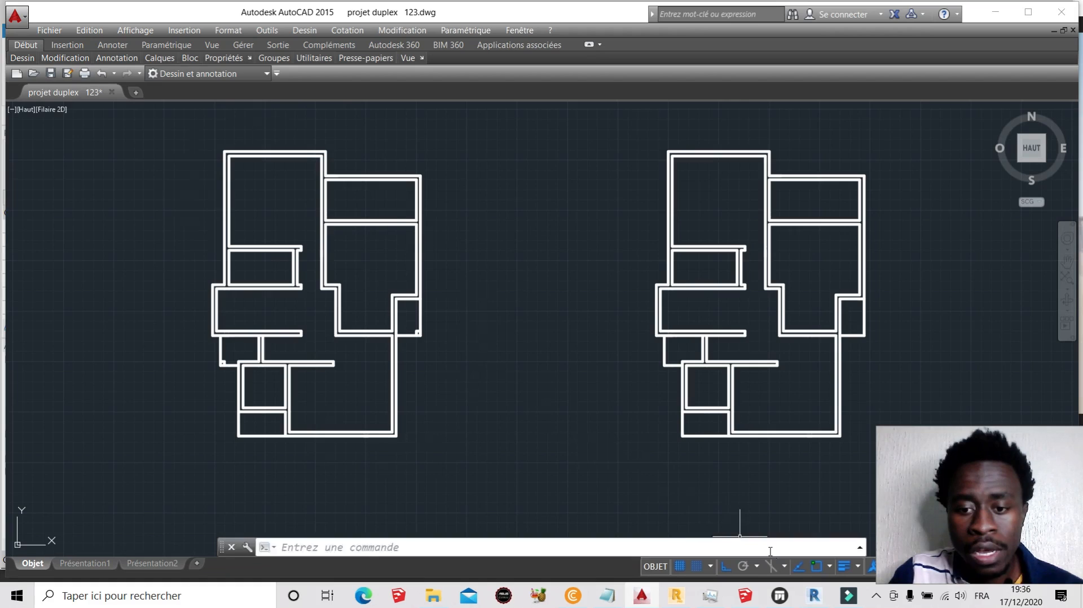
{"action": "left_click", "coordinate": [814, 599]}
{"action": "scroll", "coordinate": [434, 249], "scroll_direction": "up", "scroll_amount": 2}
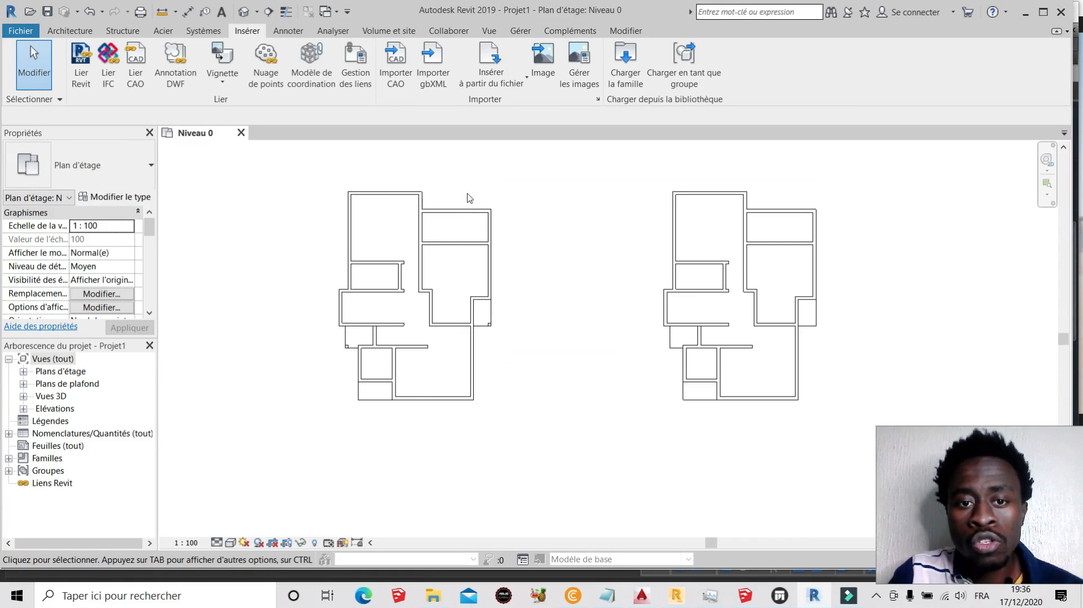
- Select the linked floor plan drawing and start a query on its elements
{"action": "left_click", "coordinate": [491, 223]}
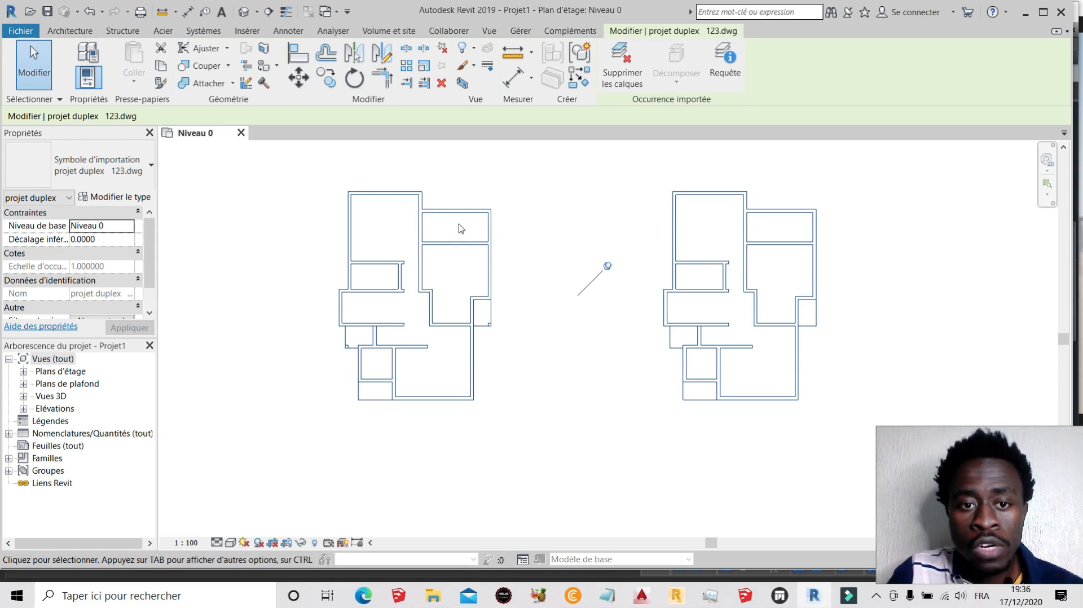
{"action": "left_click", "coordinate": [726, 79]}
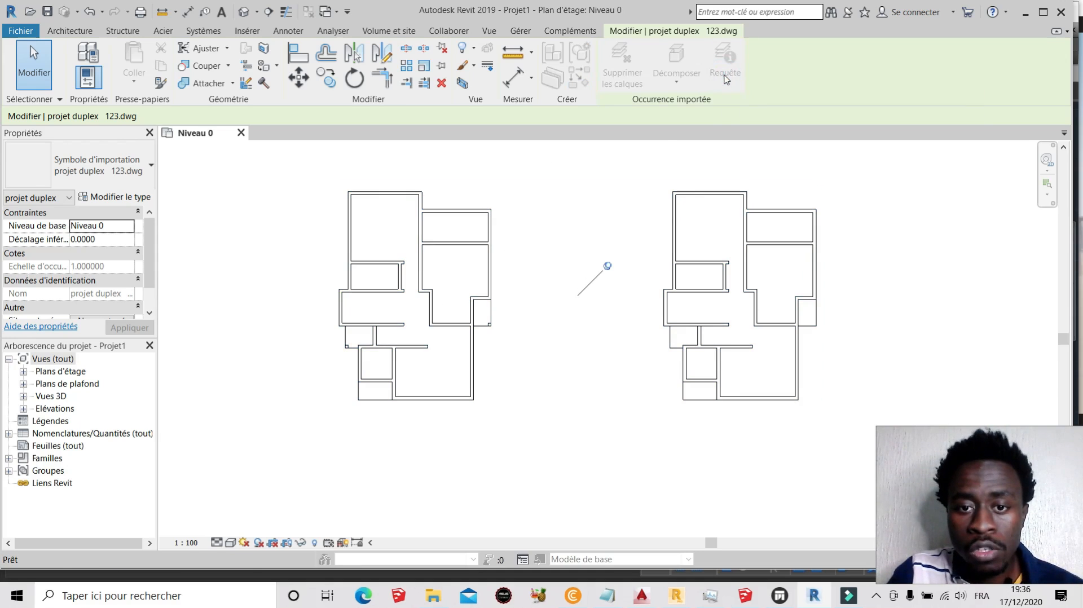
{"action": "scroll", "coordinate": [463, 327], "scroll_direction": "up", "scroll_amount": 3}
{"action": "scroll", "coordinate": [438, 319], "scroll_direction": "down", "scroll_amount": 2}
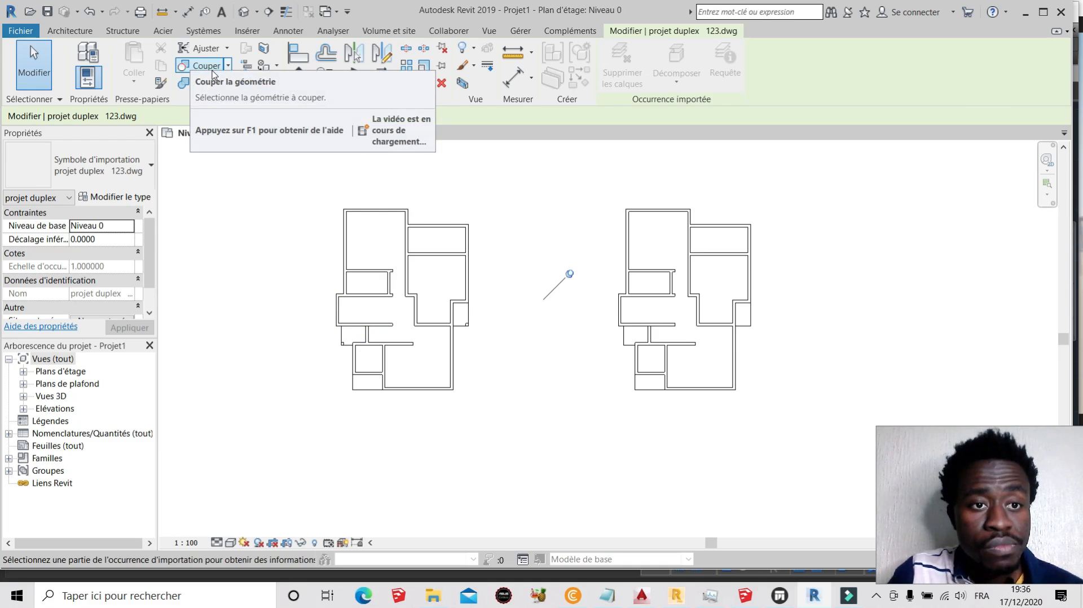
- Start an architectural wall at the upper-left corner of the left floor plan and run it down along the outer wall
{"action": "left_click", "coordinate": [70, 30]}
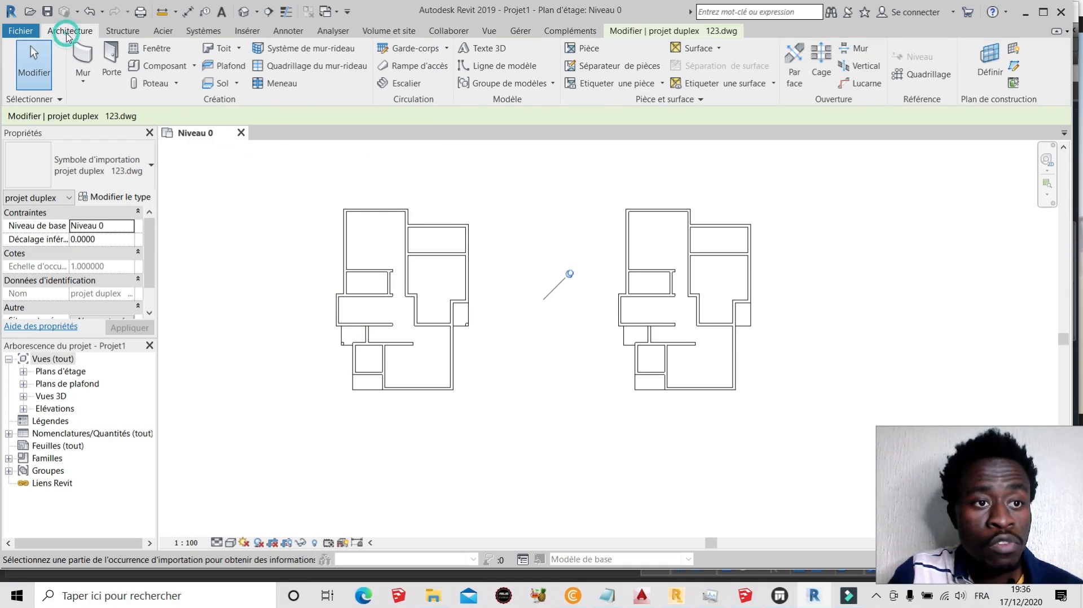
{"action": "left_click", "coordinate": [77, 82]}
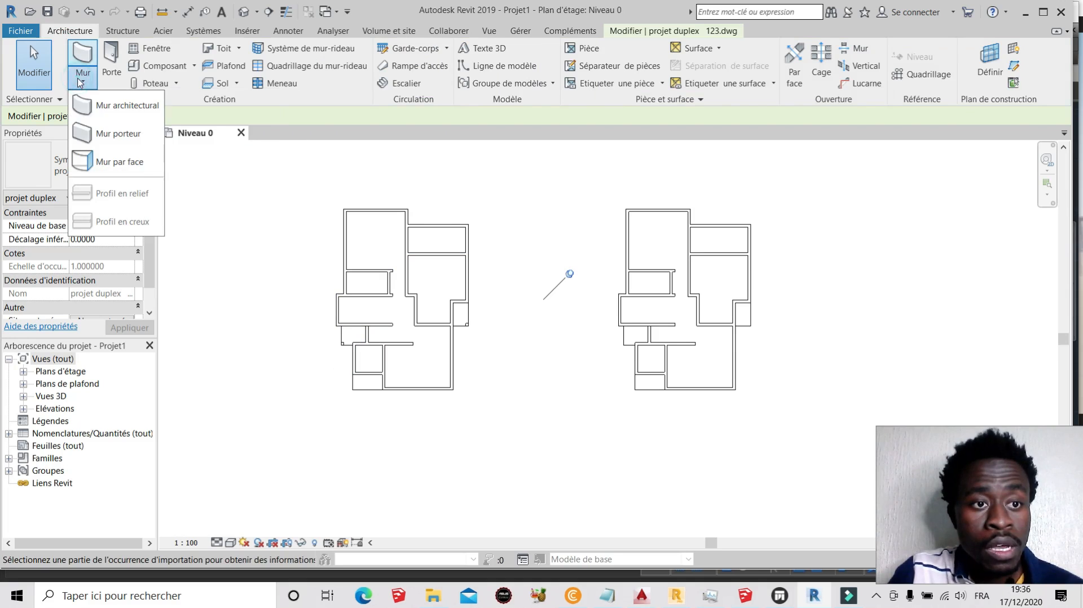
{"action": "left_click", "coordinate": [115, 107]}
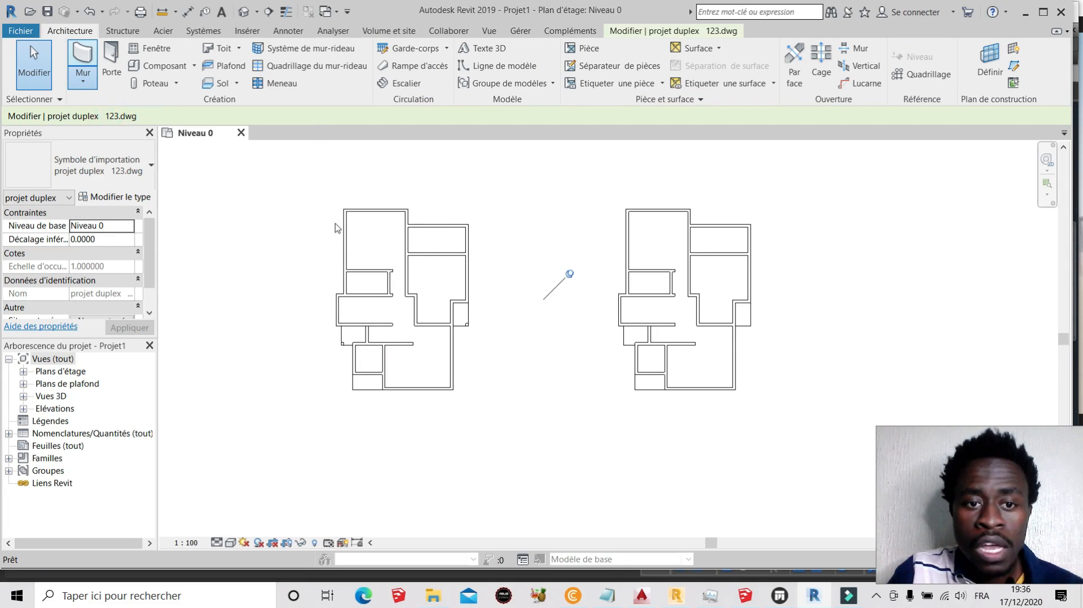
{"action": "scroll", "coordinate": [347, 233], "scroll_direction": "up", "scroll_amount": 3}
{"action": "left_click", "coordinate": [339, 192]}
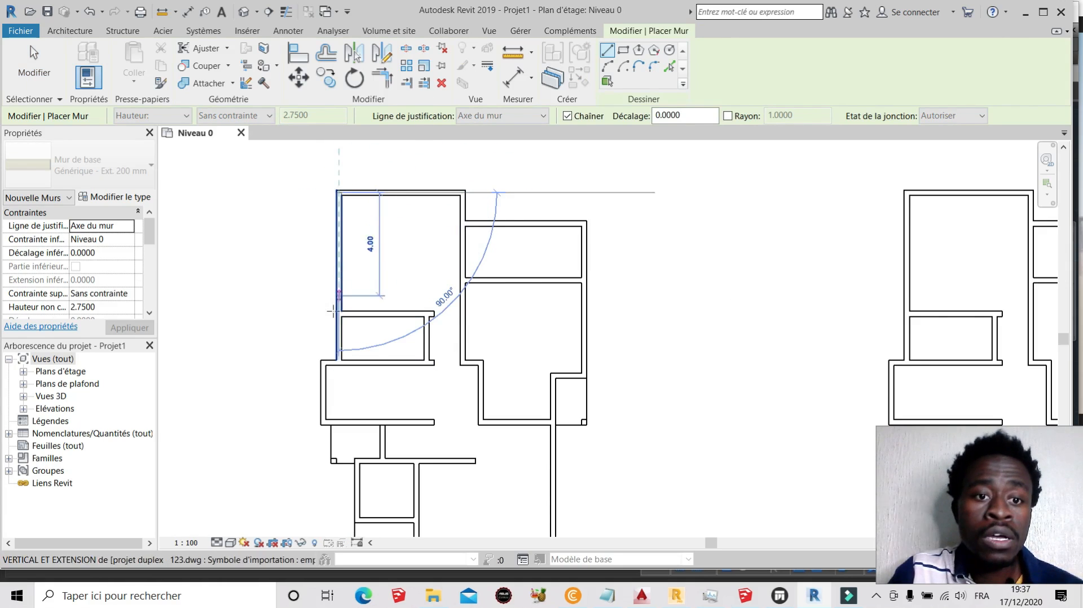
{"action": "scroll", "coordinate": [286, 230], "scroll_direction": "down", "scroll_amount": 2}
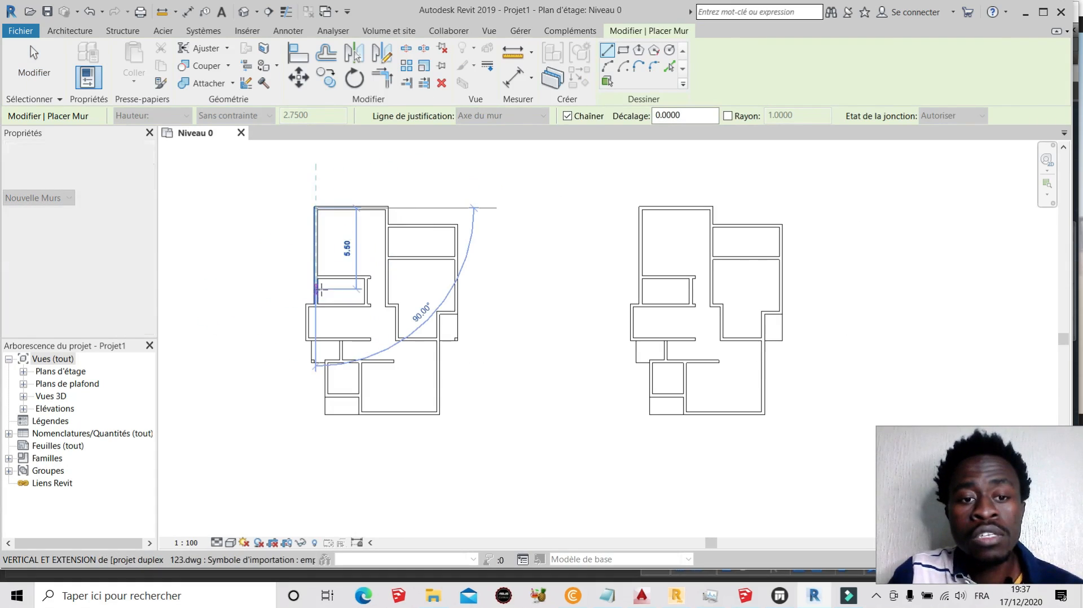